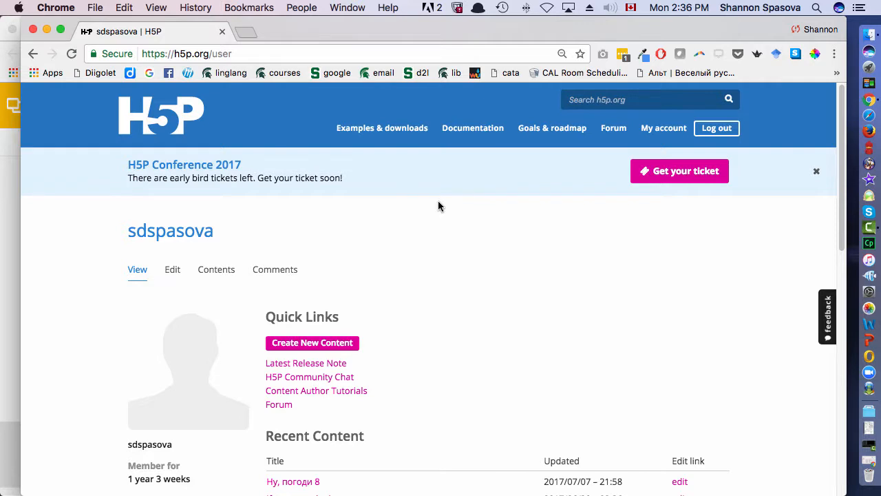
- From the account page, start a new interactive content item and title it "Fruit"
left_click(659, 127)
left_click(313, 345)
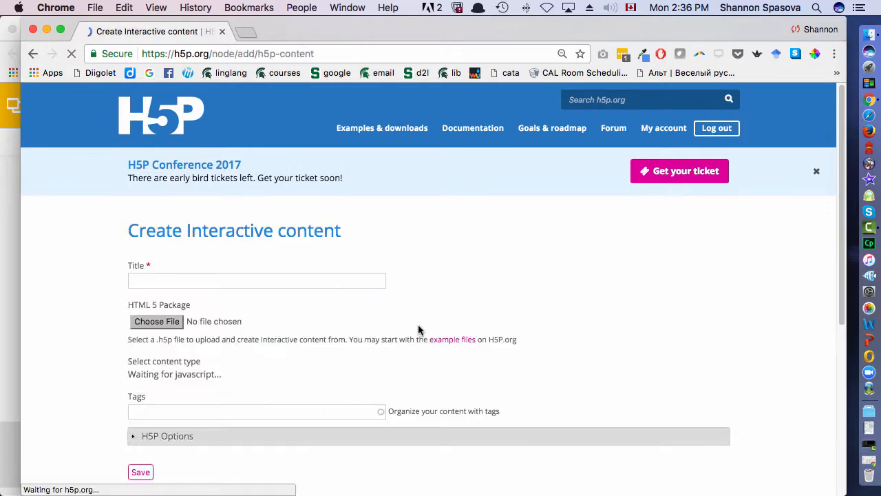
scroll(470, 299, "down", 2)
left_click(256, 224)
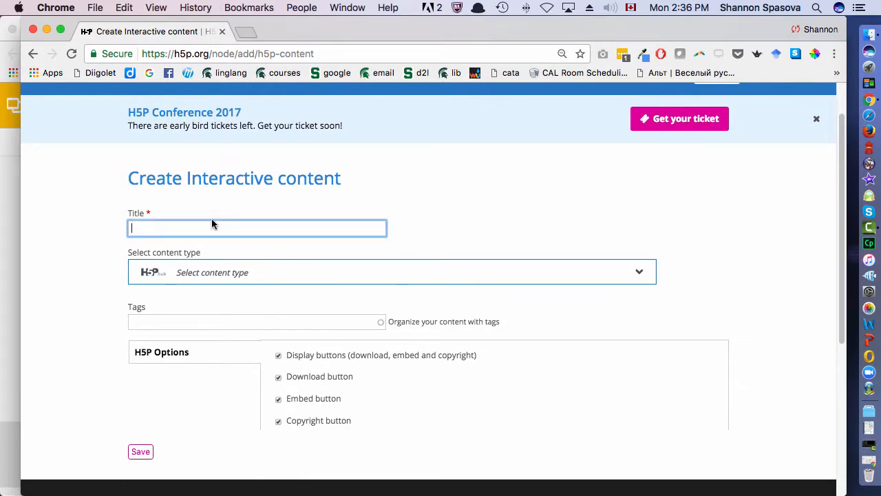
type("Fruit")
- Choose Course Presentation as the content type for the new item
left_click(622, 277)
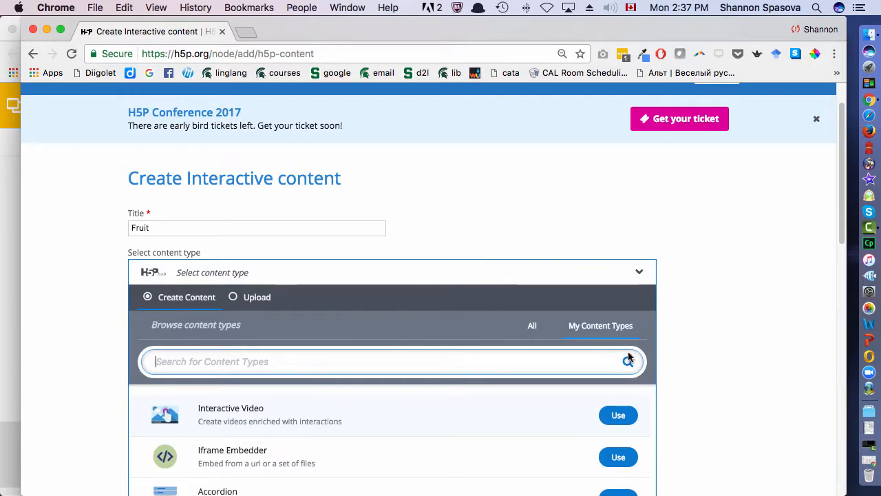
scroll(696, 344, "down", 2)
scroll(370, 386, "down", 8)
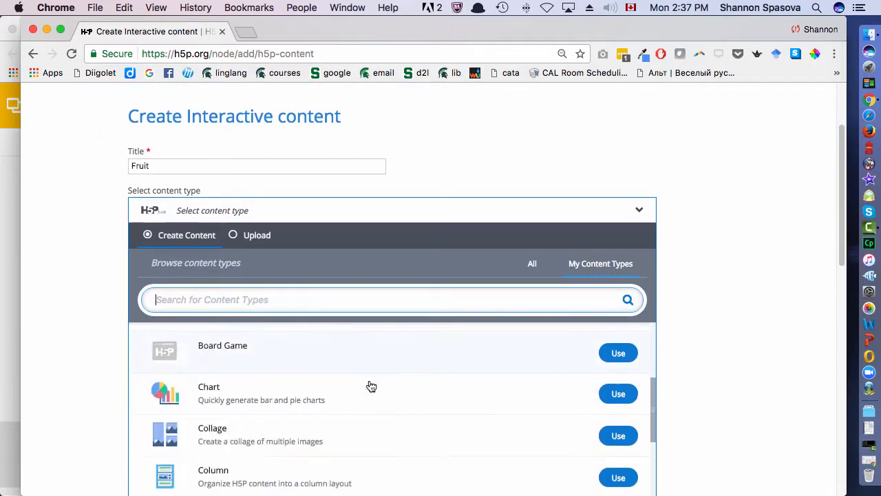
scroll(370, 386, "down", 5)
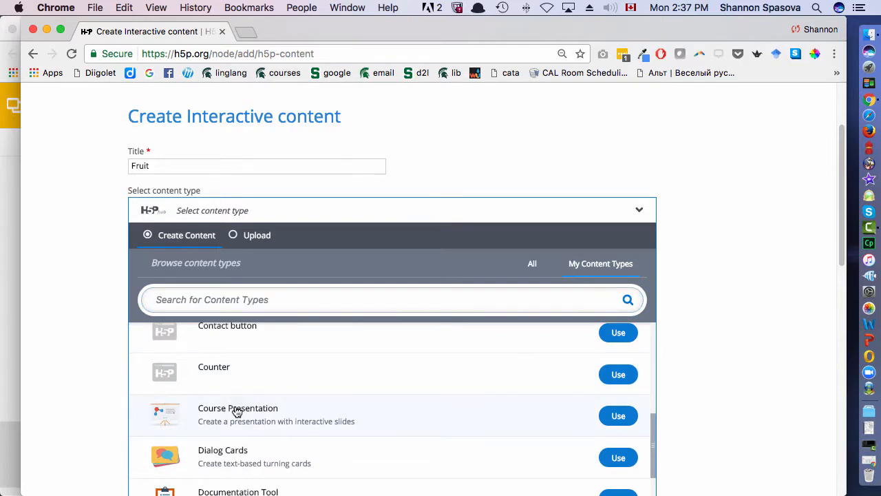
left_click(236, 412)
scroll(516, 396, "down", 4)
left_click(626, 435)
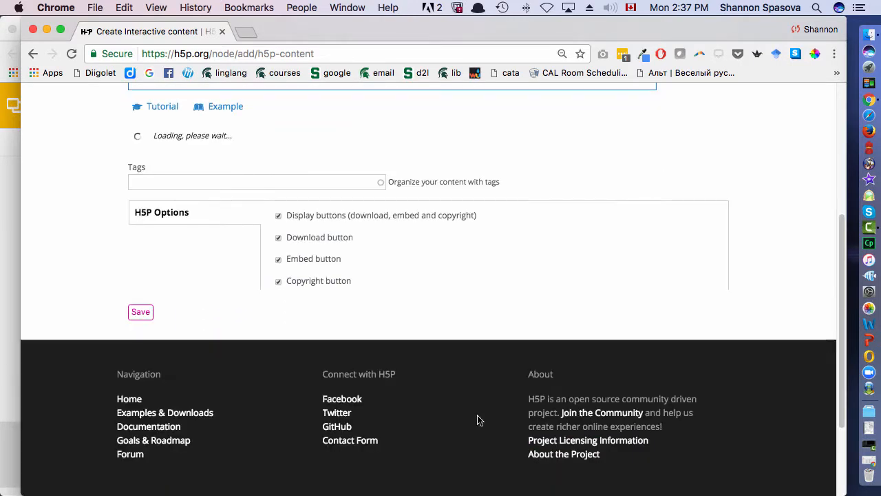
scroll(445, 318, "up", 3)
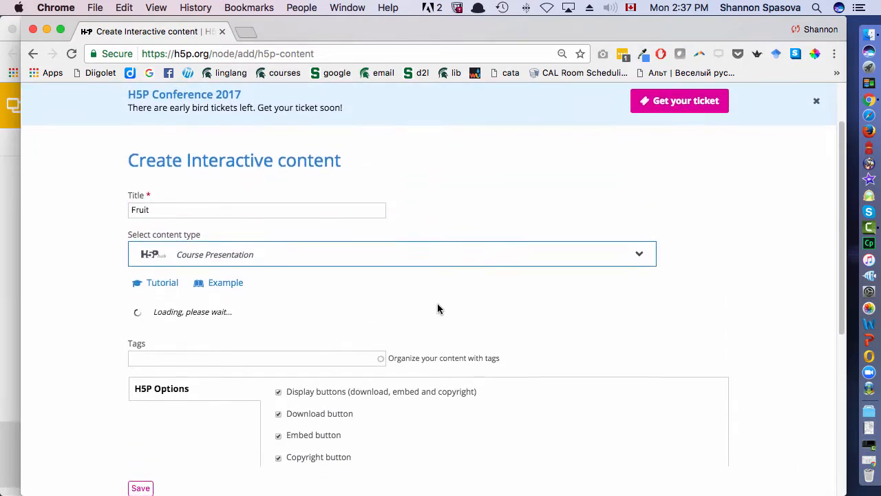
scroll(437, 306, "down", 4)
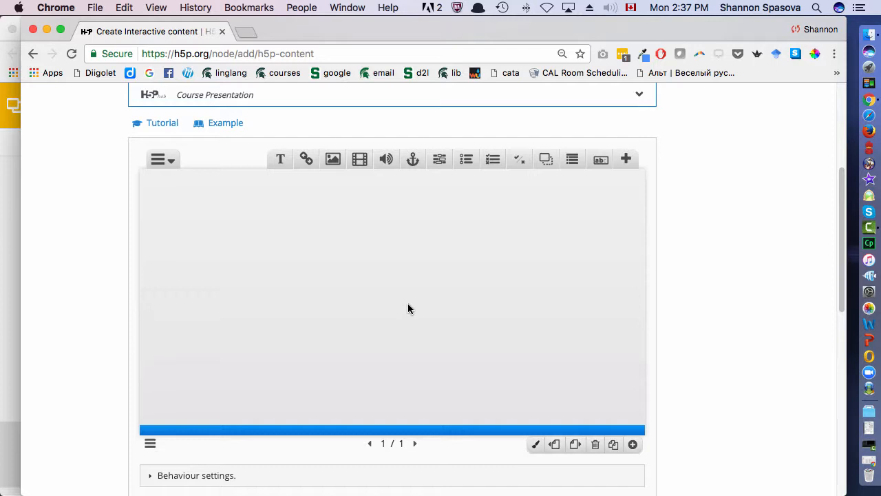
- Add a text element to the first slide reading "Fruit", enlarged and centre-aligned
left_click(280, 159)
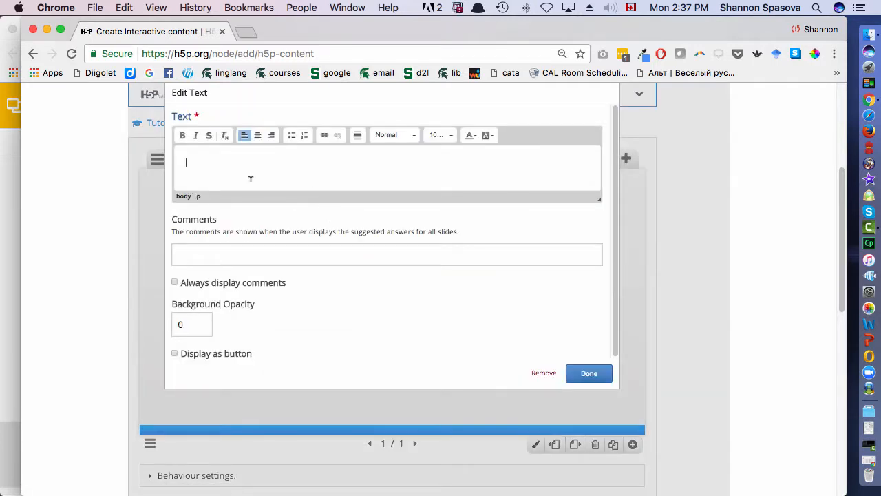
key("super+f")
type("rui")
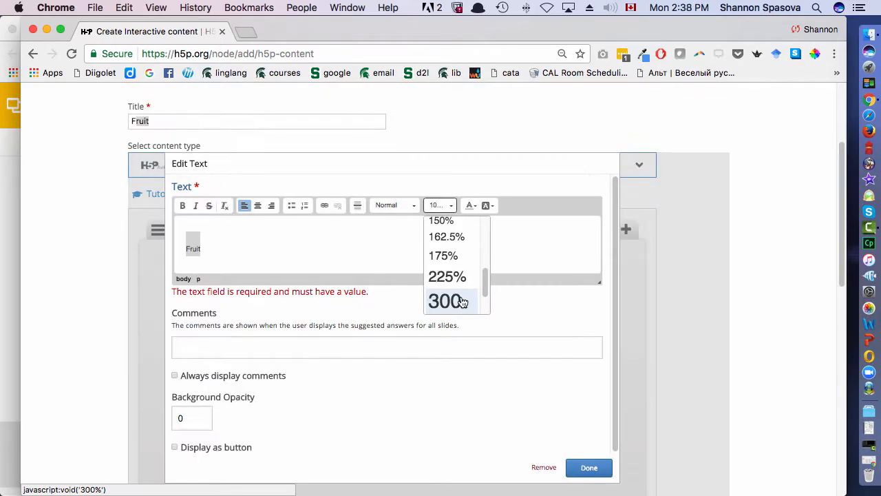
left_click(460, 299)
left_click(339, 245)
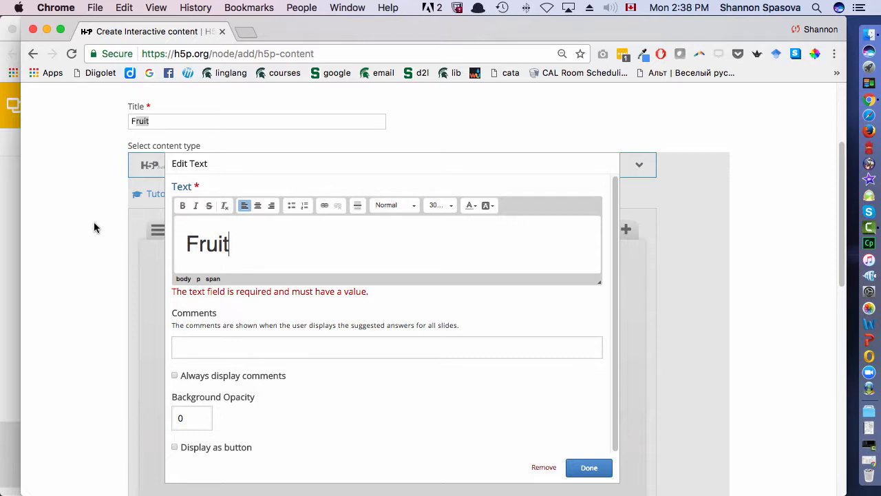
left_click(257, 205)
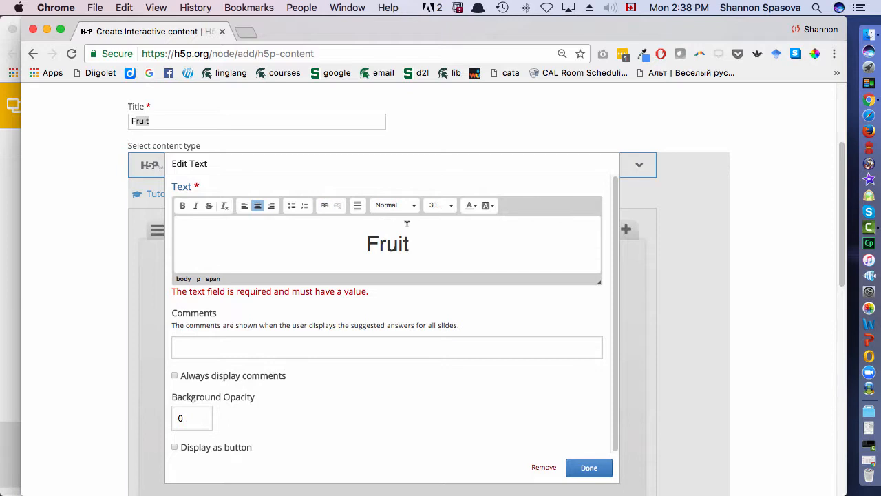
scroll(372, 327, "down", 2)
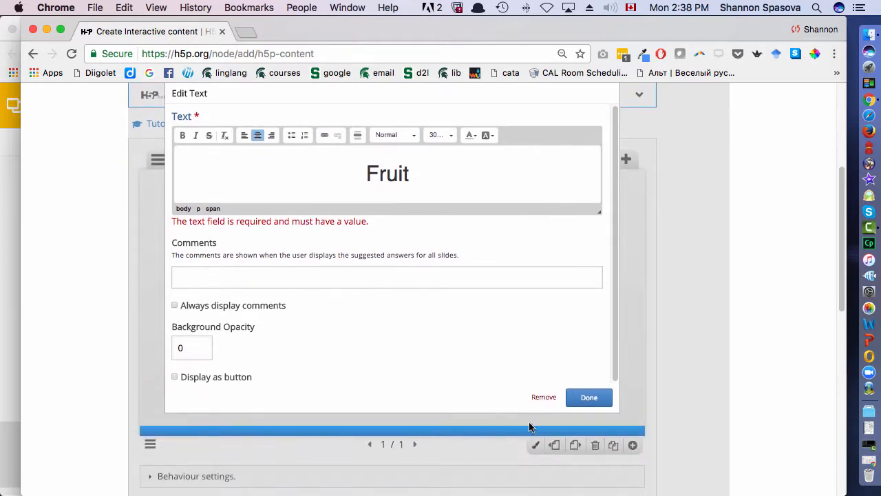
left_click(586, 398)
- Shrink the "Fruit" text box to fit closely around the word and position it near the middle of the slide
left_click_drag(394, 285, 404, 306)
left_click(222, 305)
left_click(364, 307)
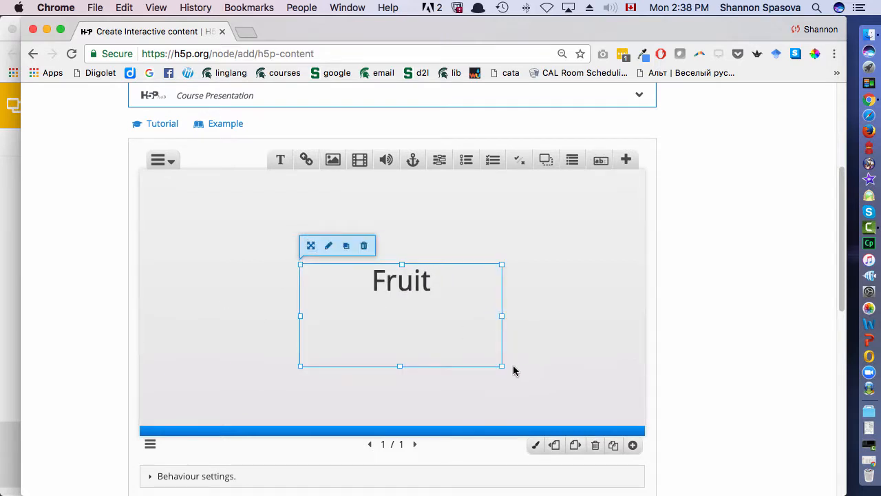
left_click_drag(502, 365, 374, 306)
mouse_move(333, 285)
left_mouse_down()
mouse_move(390, 289)
mouse_move(370, 297)
left_mouse_up()
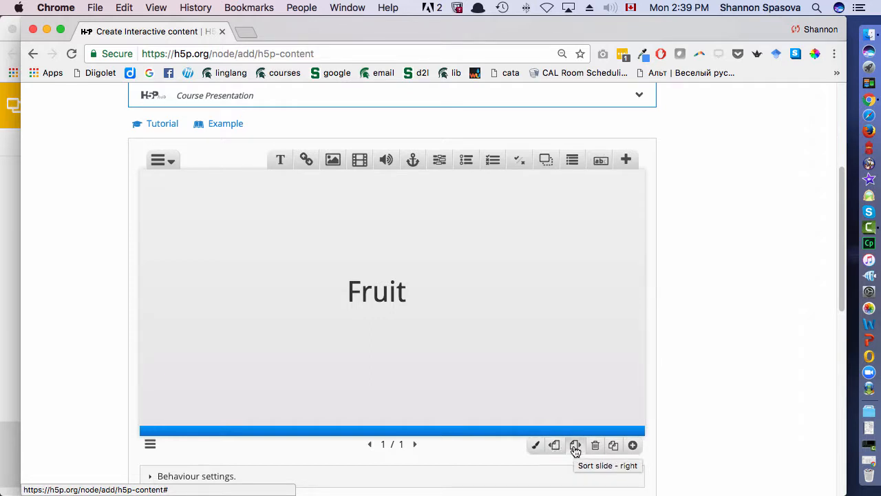
- Add a second slide and upload food-2280_640.jpg from the h5pexamples folder on the Desktop as its image
left_click(633, 446)
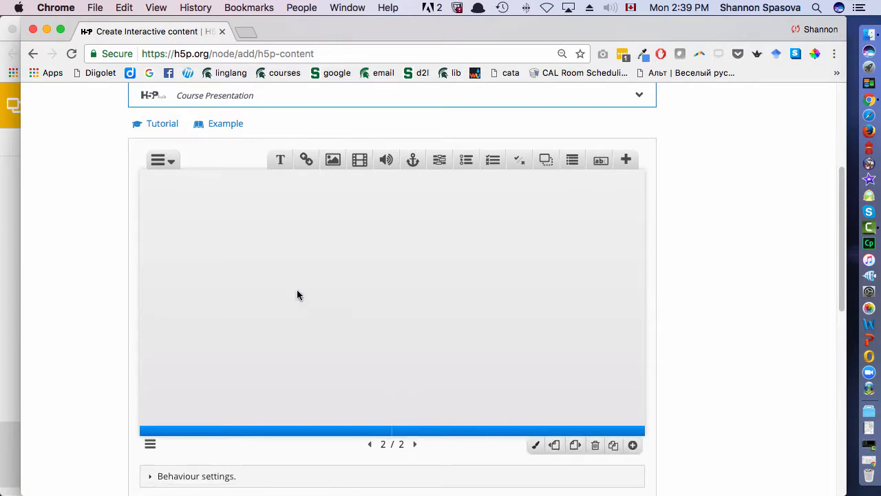
left_click(333, 159)
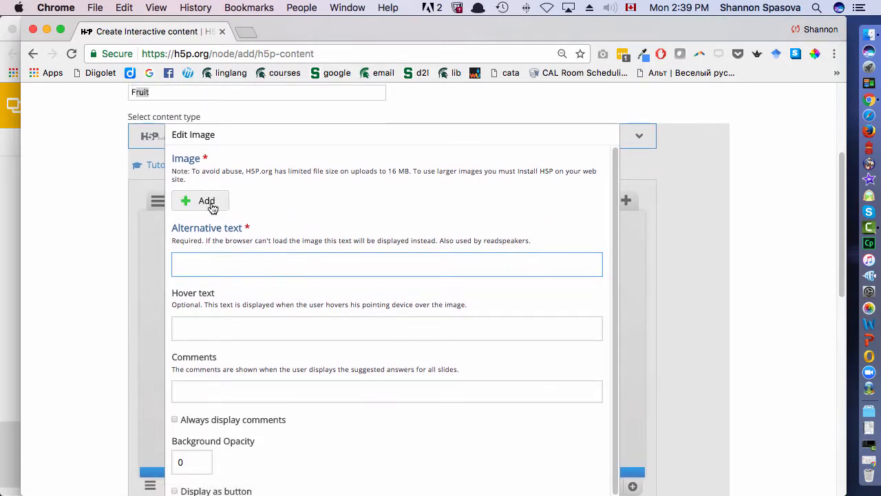
left_click(207, 201)
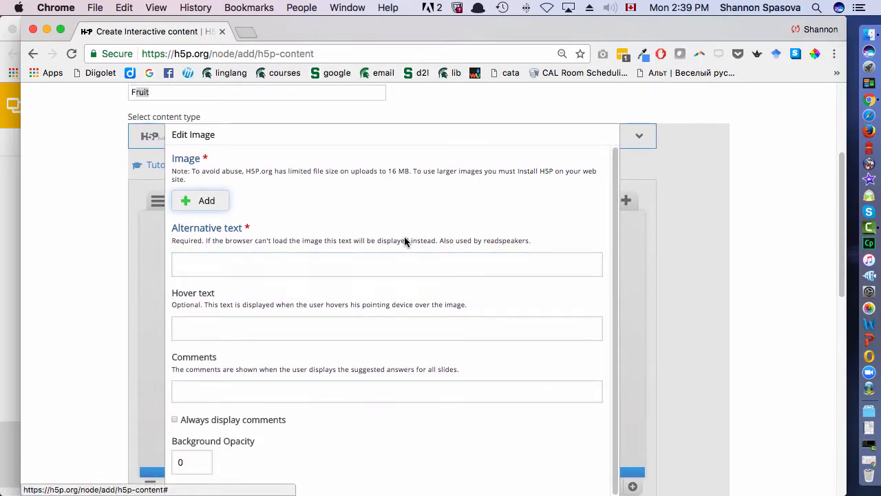
left_click(272, 189)
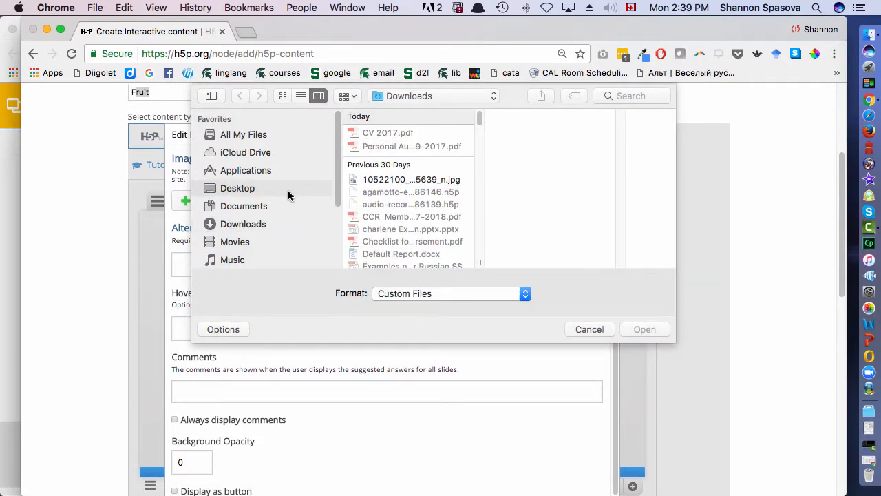
left_click(404, 133)
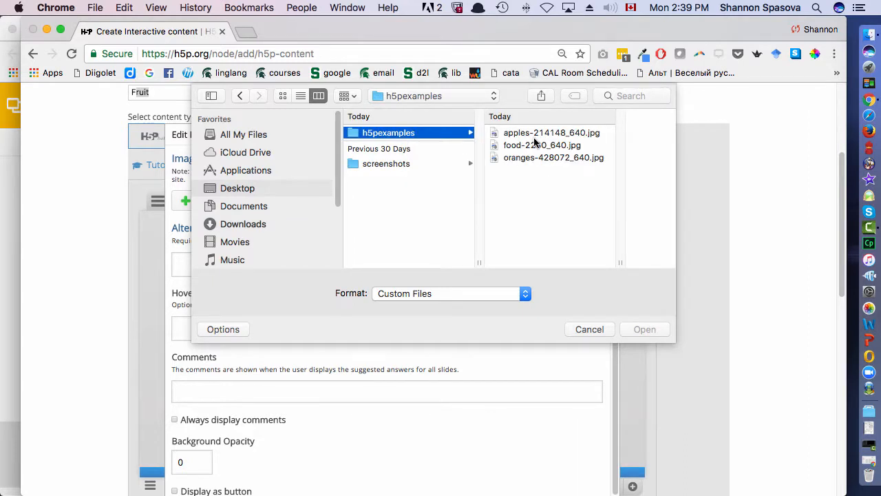
double_click(536, 144)
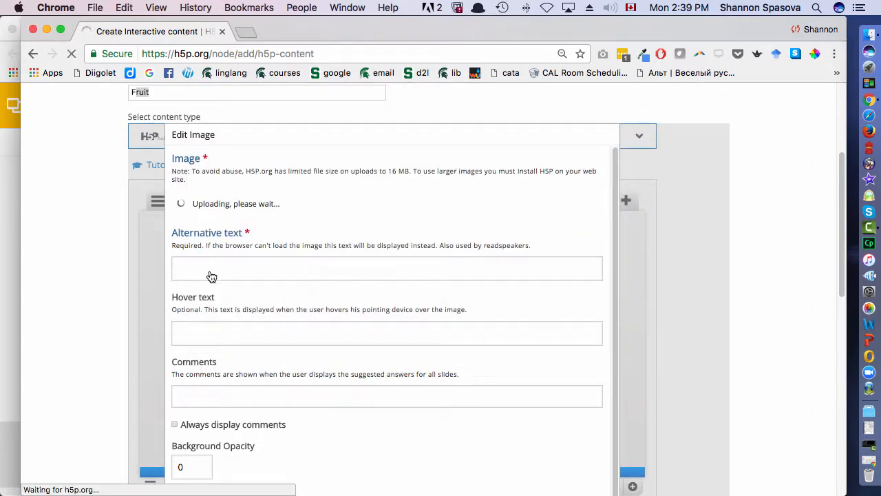
- Give the uploaded image the alternative text "pear" and insert it on the slide
left_click(234, 329)
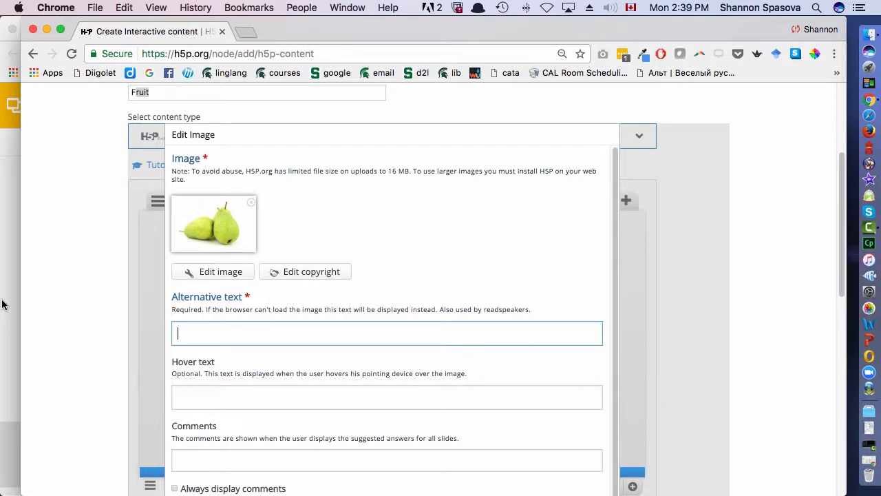
type("pear")
scroll(249, 319, "down", 2)
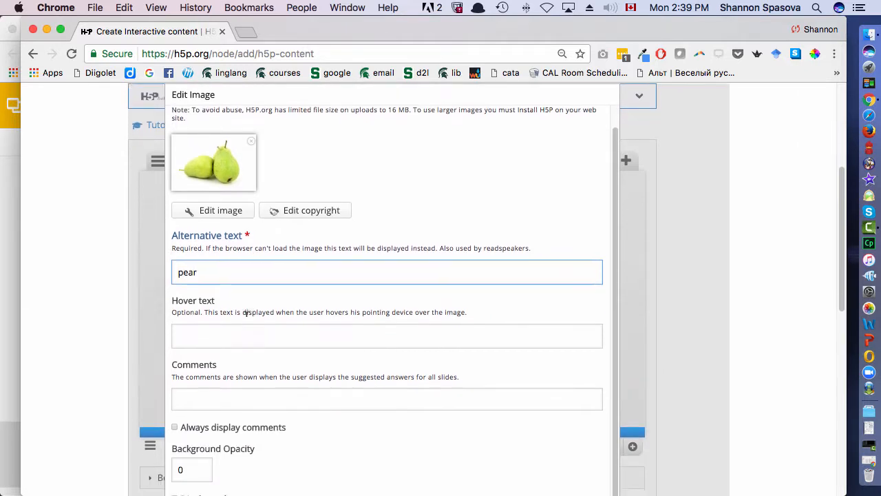
scroll(227, 275, "down", 4)
scroll(227, 207, "up", 5)
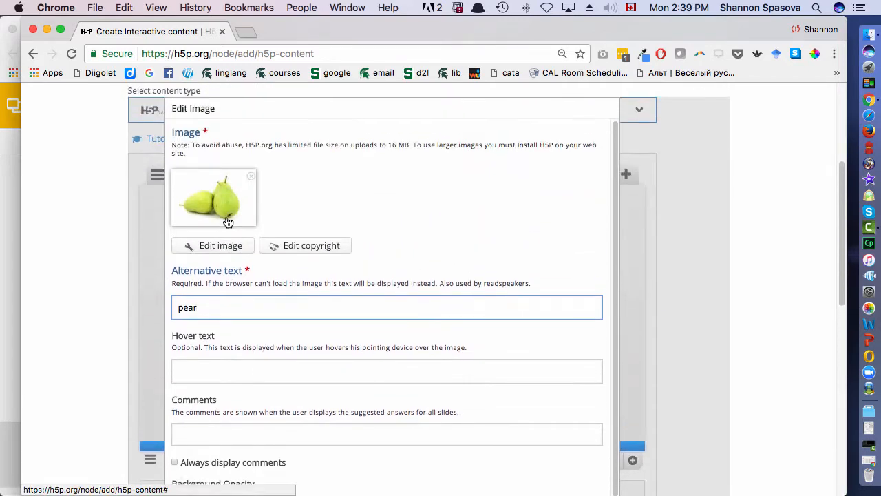
scroll(407, 227, "down", 4)
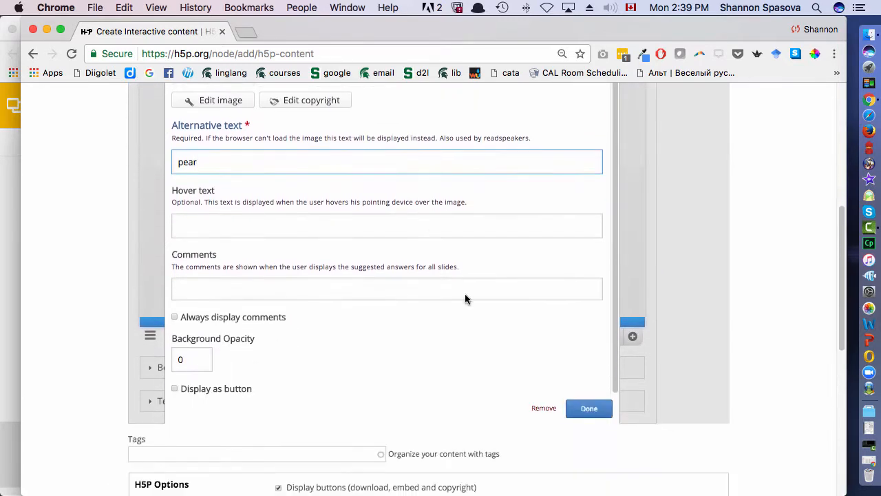
left_click(596, 413)
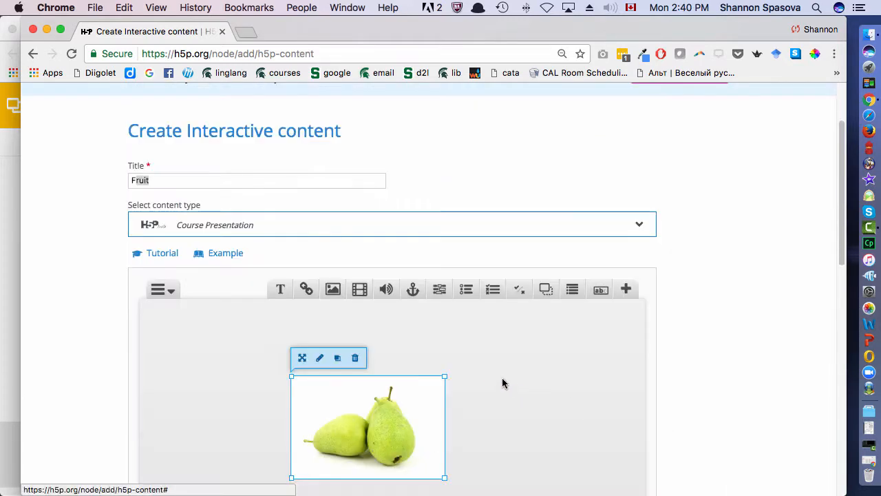
- Move the pear image to the upper-left area of the slide and enlarge it
scroll(502, 378, "down", 3)
left_click_drag(393, 359, 321, 328)
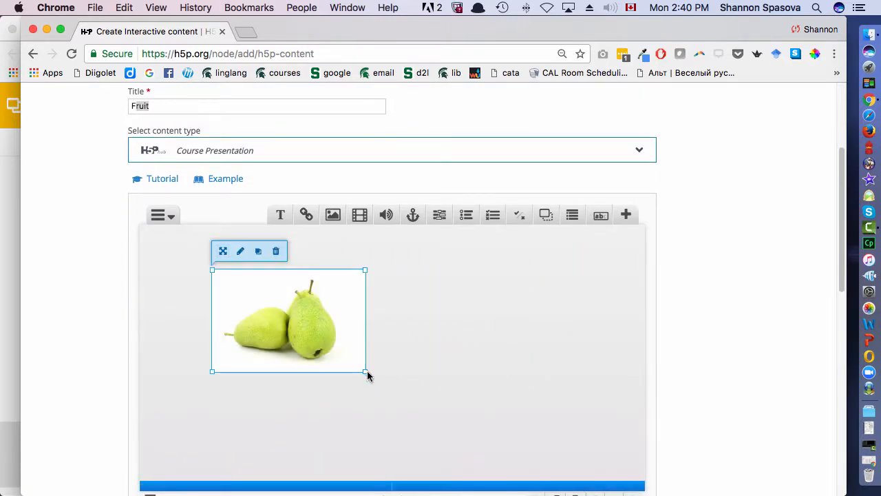
left_click_drag(365, 372, 314, 363)
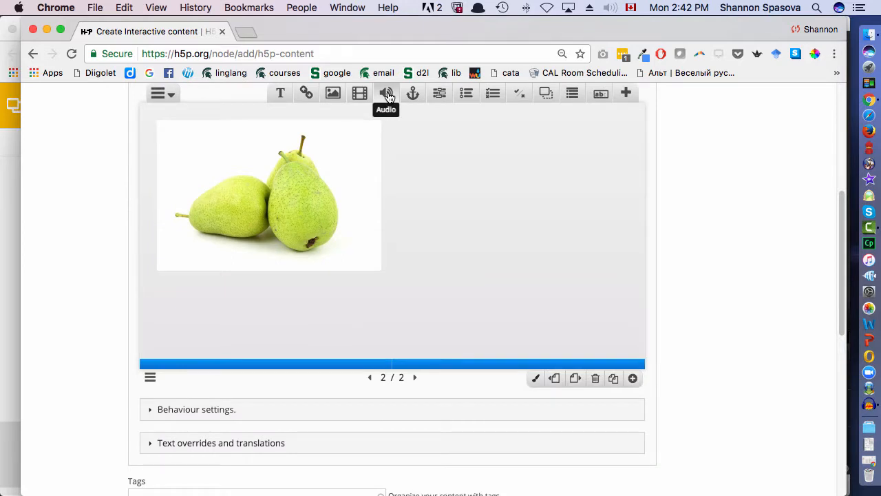
- Add an audio element to the pear slide and upload grusha.wav from the h5pexamples folder on the Desktop
left_click(388, 96)
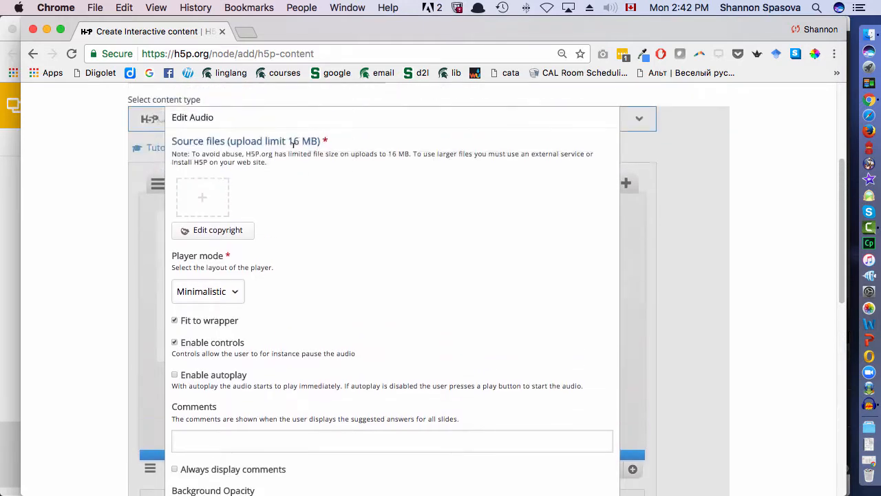
left_click(192, 190)
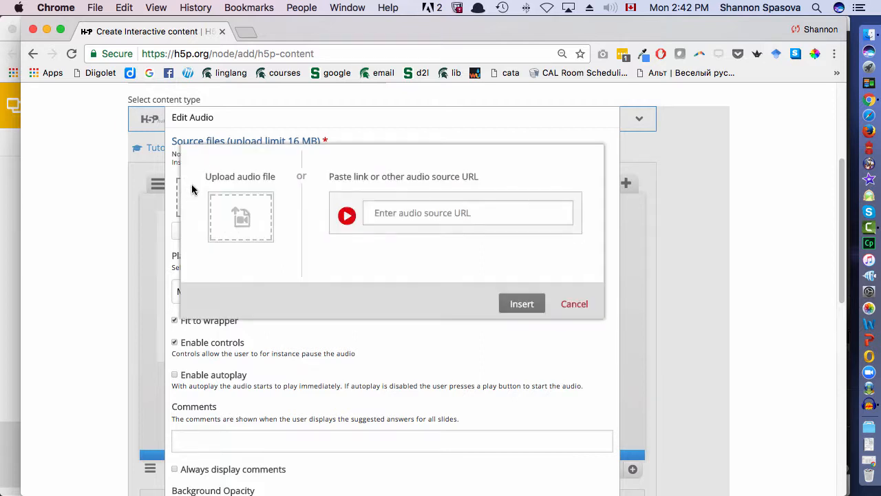
left_click(228, 215)
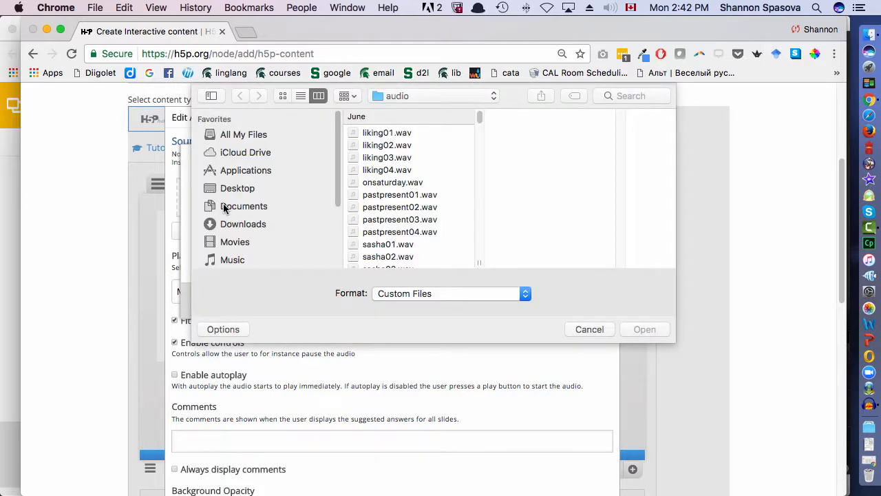
left_click(263, 190)
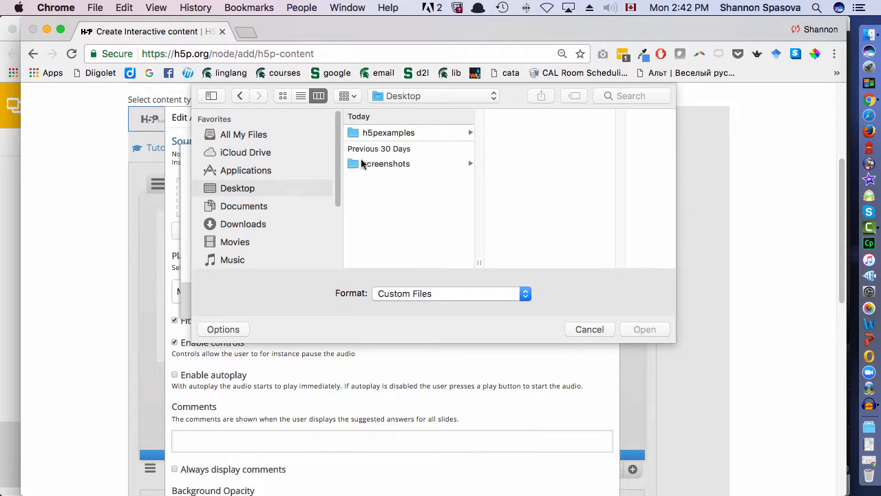
left_click(409, 133)
left_click(539, 157)
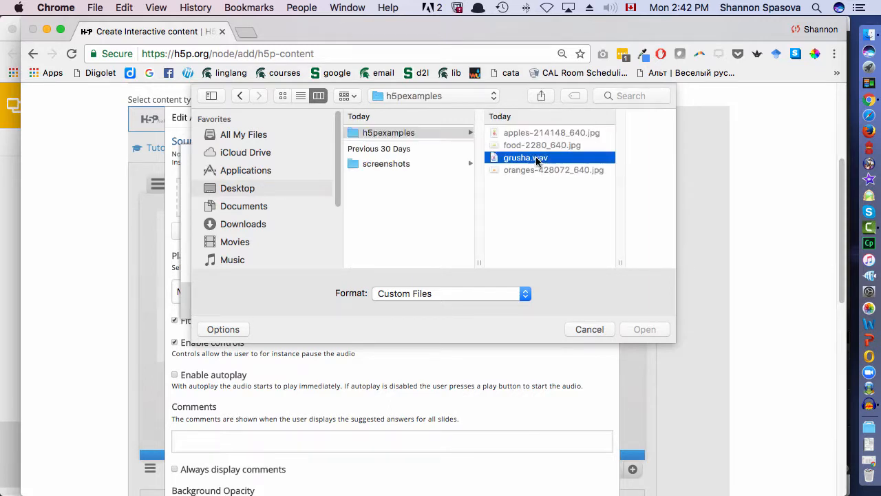
left_click(645, 329)
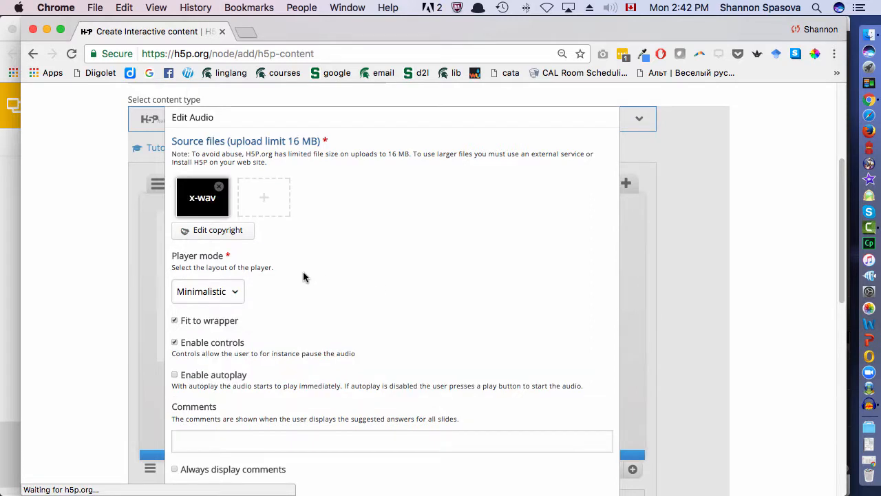
- Keep the audio's player mode as Minimalistic with controls enabled and autoplay off, and insert the audio on the slide
left_click(224, 292)
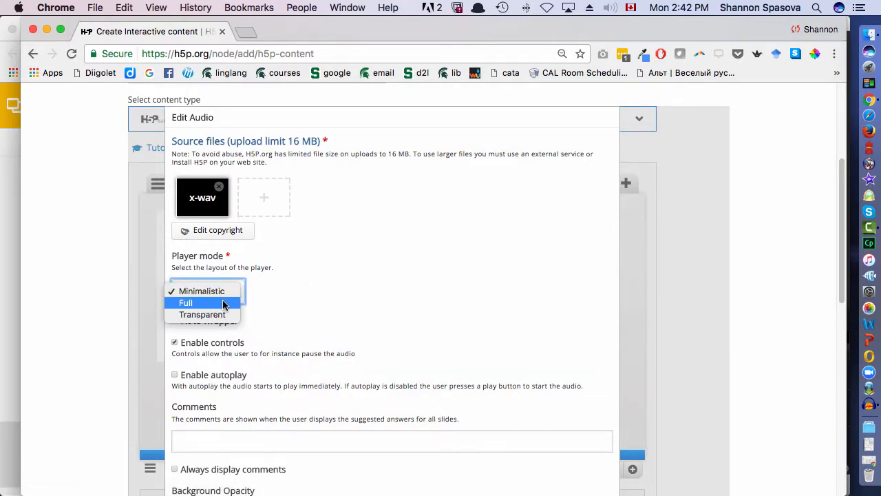
left_click(237, 286)
scroll(266, 280, "down", 1)
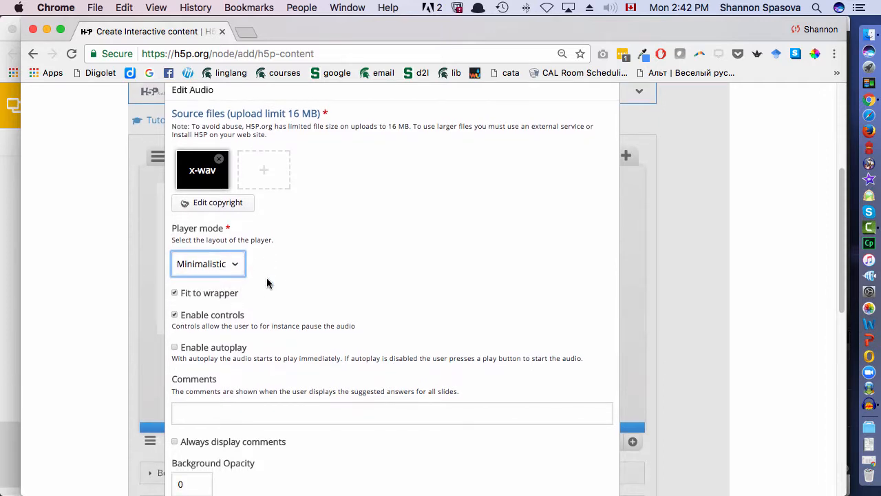
scroll(268, 278, "down", 2)
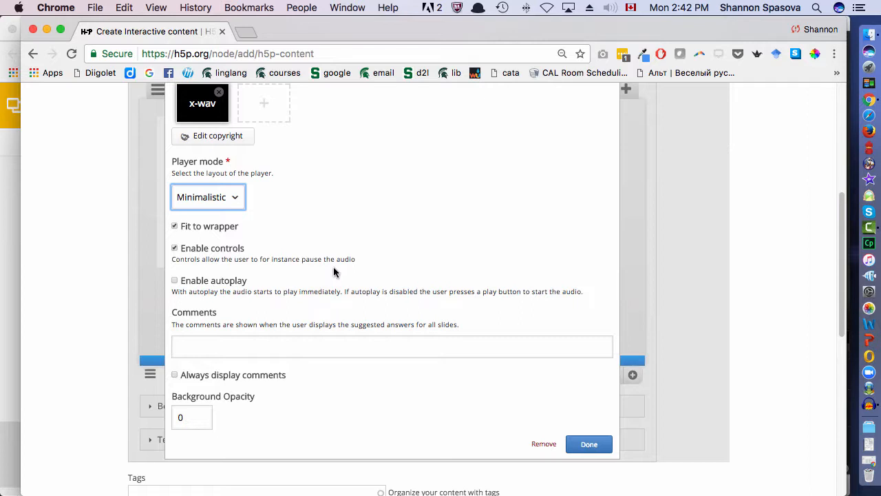
scroll(333, 268, "up", 3)
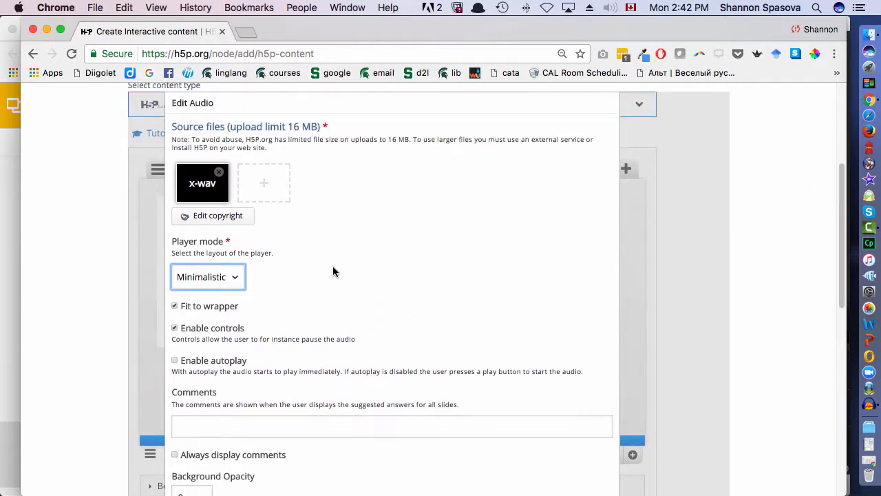
scroll(334, 271, "down", 5)
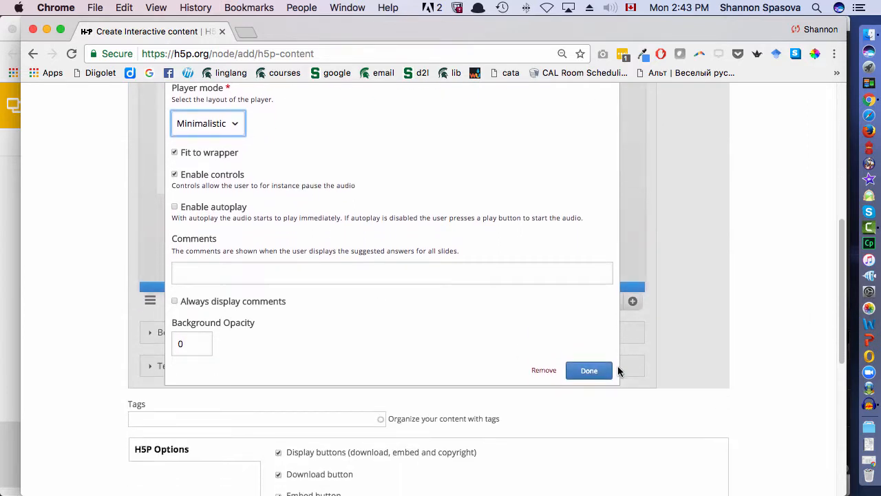
left_click(609, 371)
- Move the audio button centrally below the pear image and enlarge it
scroll(420, 275, "down", 3)
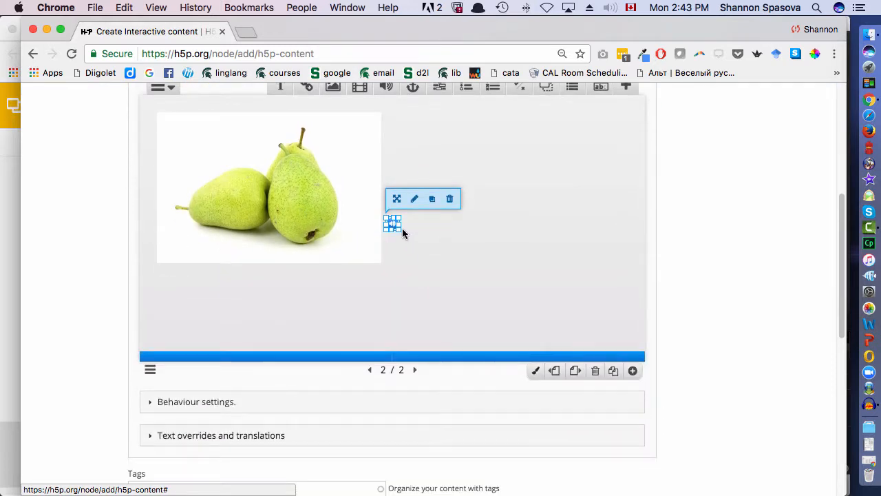
left_click_drag(398, 231, 261, 294)
left_click(409, 264)
- Save the presentation and check the pear slide by playing its audio
scroll(459, 273, "down", 10)
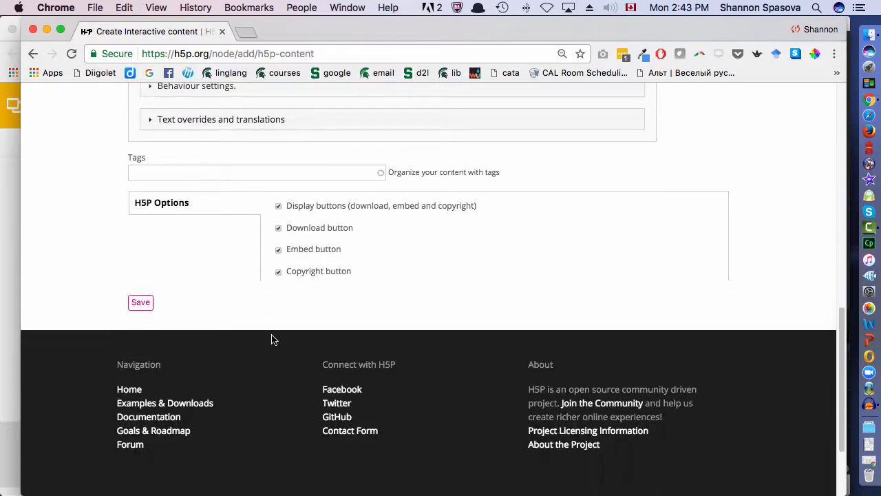
left_click(142, 279)
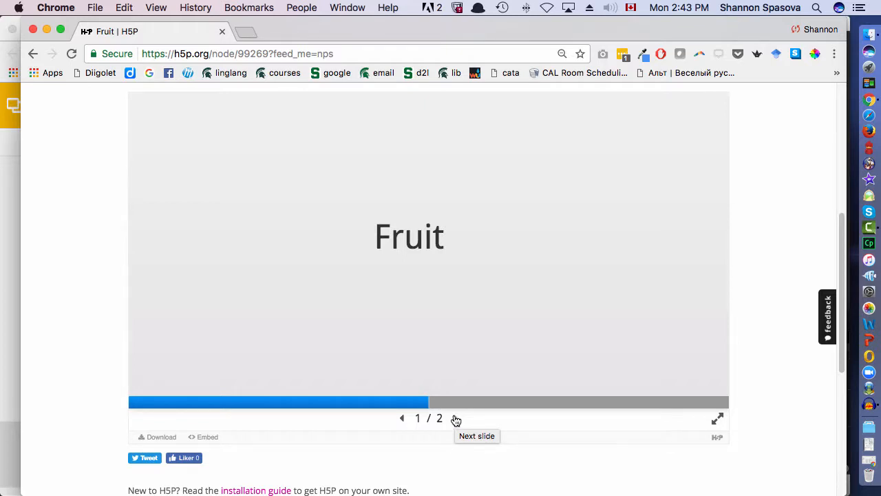
left_click(456, 419)
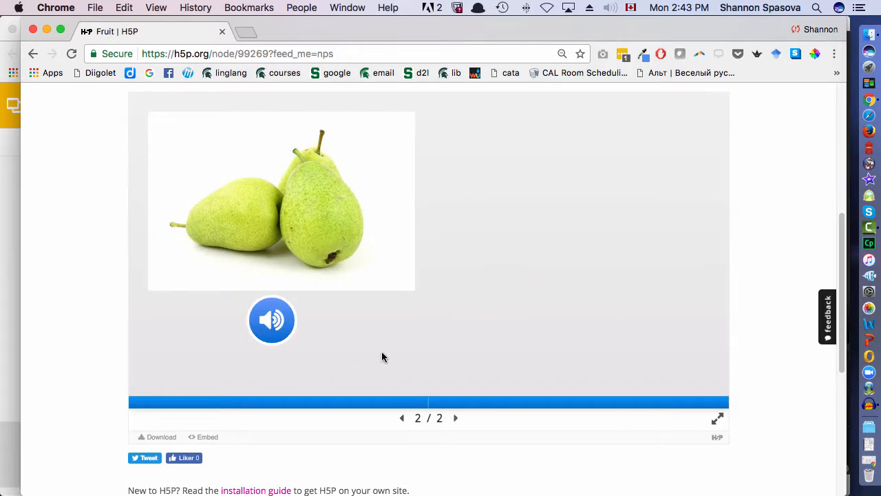
left_click(270, 323)
- Reopen the Fruit presentation for editing and duplicate the pear slide as a third slide
scroll(330, 315, "up", 4)
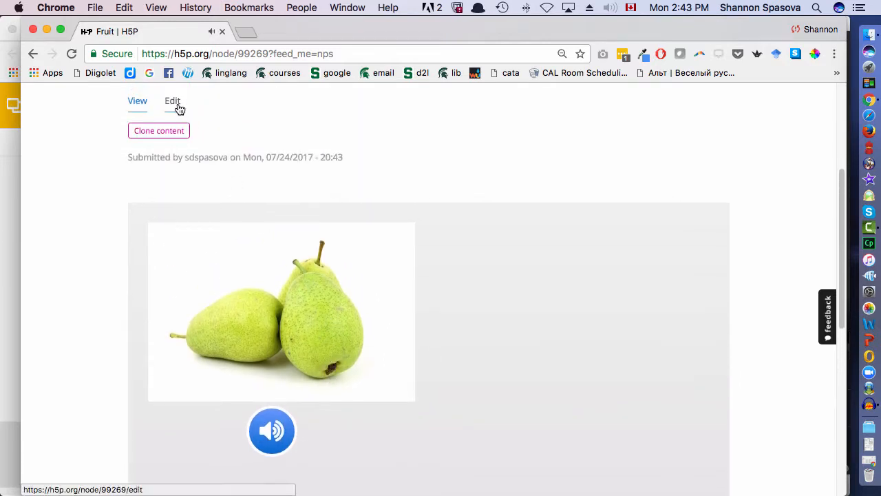
left_click(174, 102)
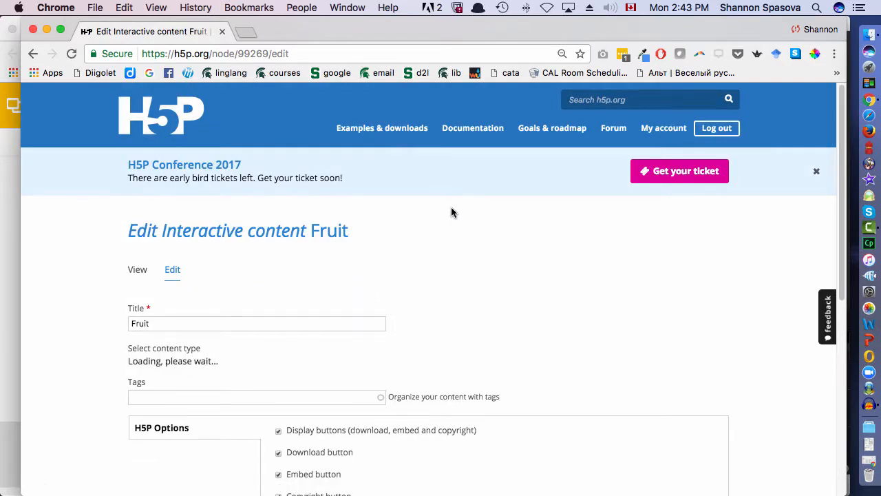
scroll(458, 206, "down", 5)
scroll(457, 210, "down", 1)
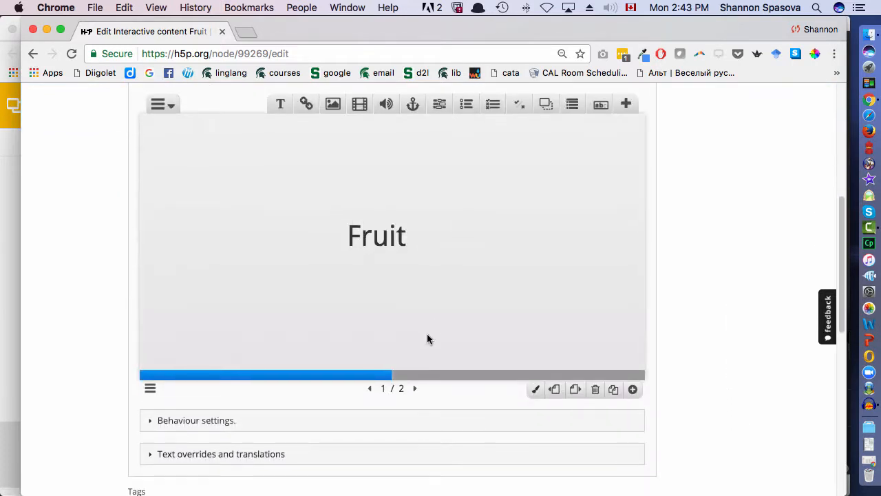
left_click(415, 390)
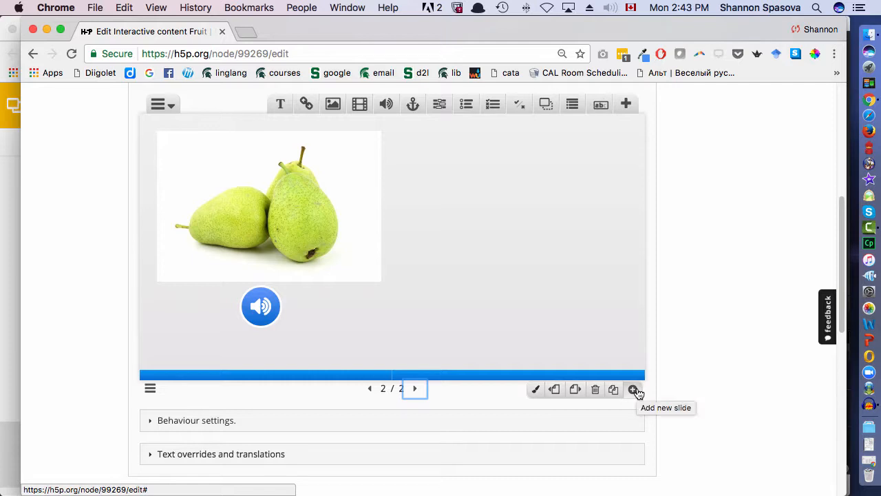
left_click(614, 390)
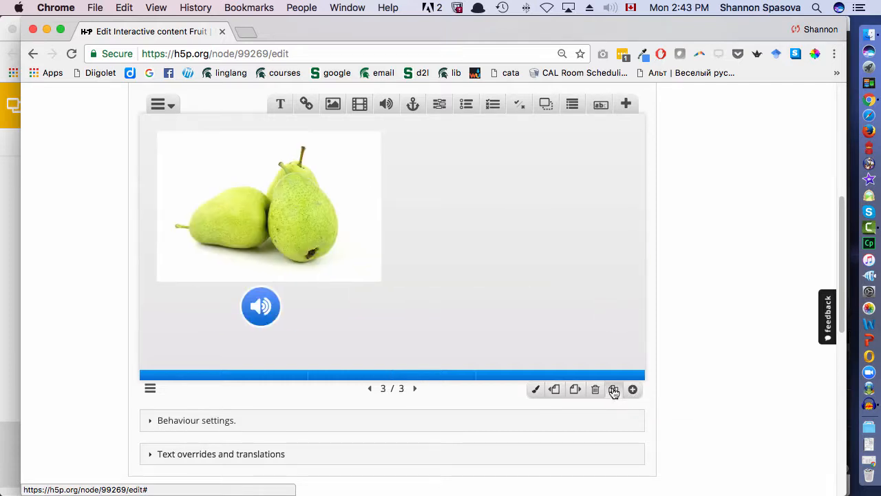
- Replace the pear image on the duplicated slide with apples-214148_640.jpg from the h5pexamples folder
left_click(301, 232)
left_click_drag(301, 232, 299, 229)
double_click(299, 229)
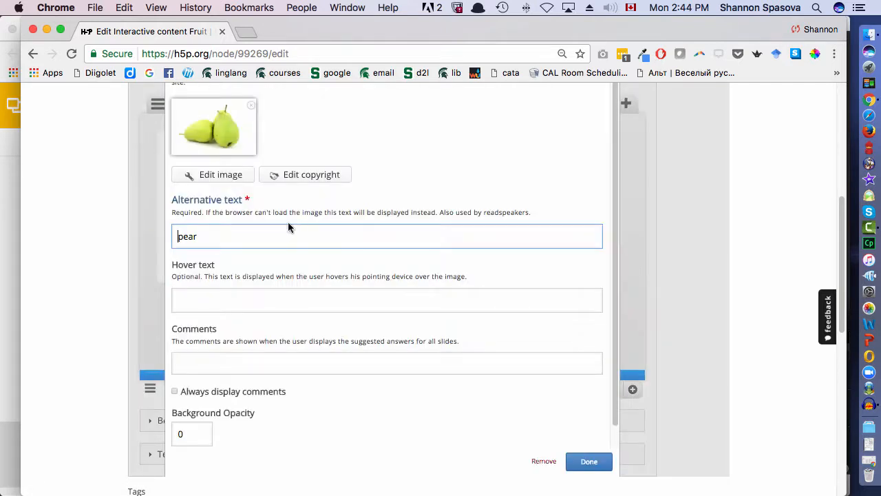
scroll(241, 195, "up", 2)
left_click(251, 204)
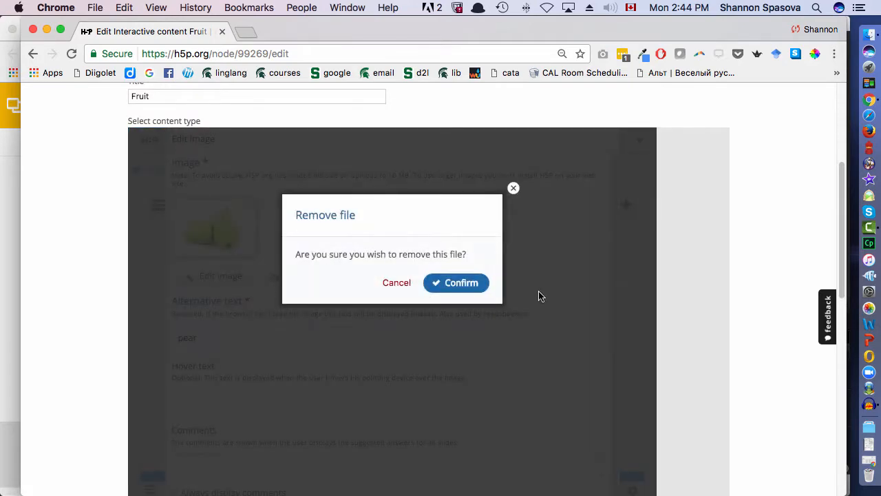
left_click(485, 294)
left_click(217, 204)
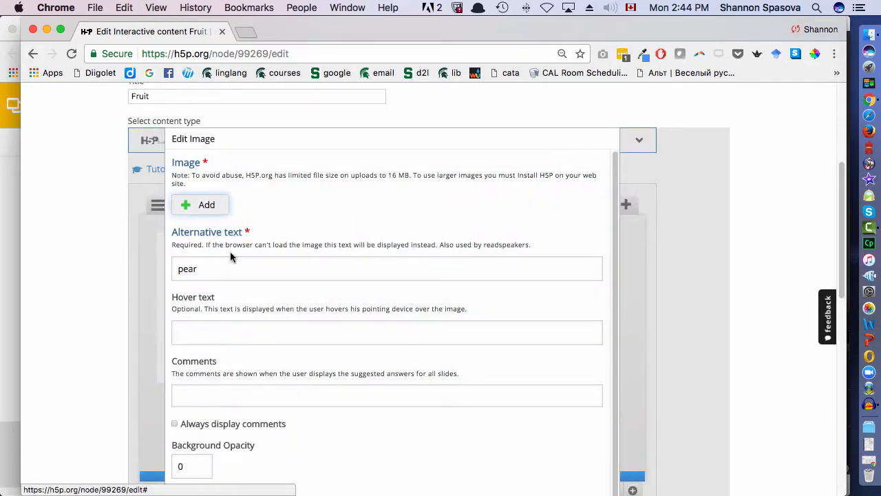
left_click(427, 135)
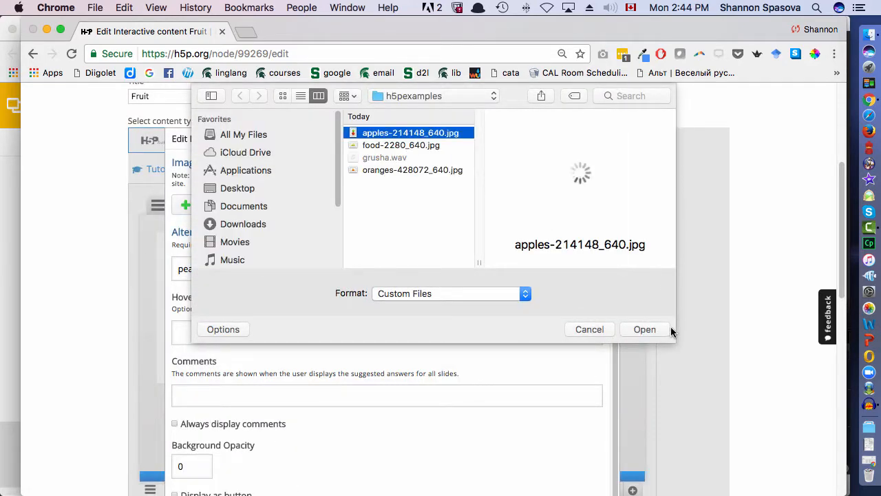
left_click(645, 329)
- Add a video element to the apple slide, using the YouTube link of the toy fruit video "Игрушечные фрукты, Эмилюша режет овощи" as its source
left_click(359, 127)
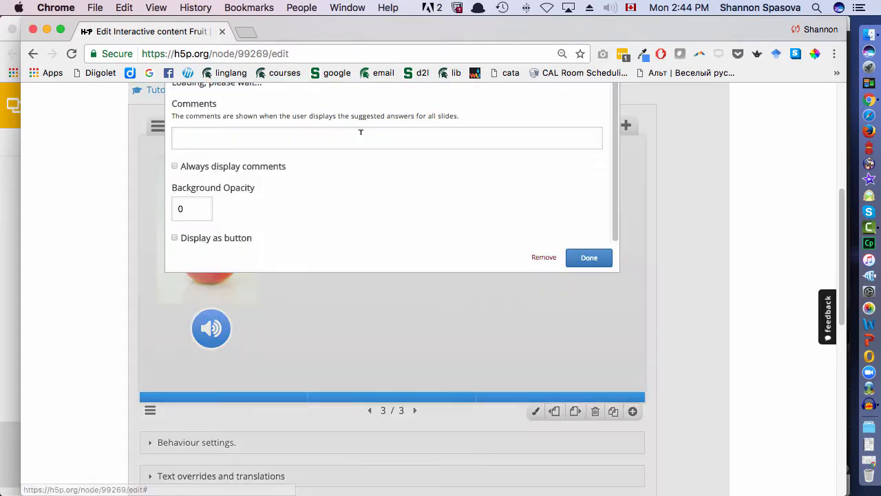
scroll(330, 184, "up", 3)
left_click(202, 255)
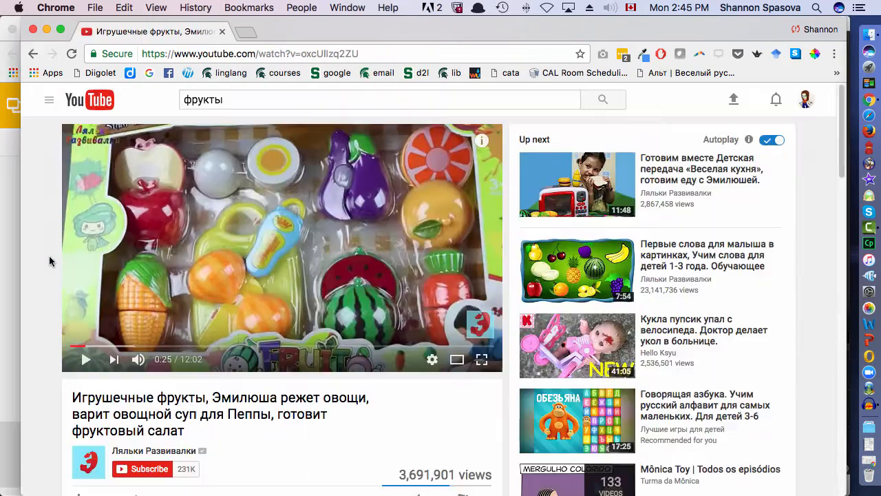
left_click(237, 55)
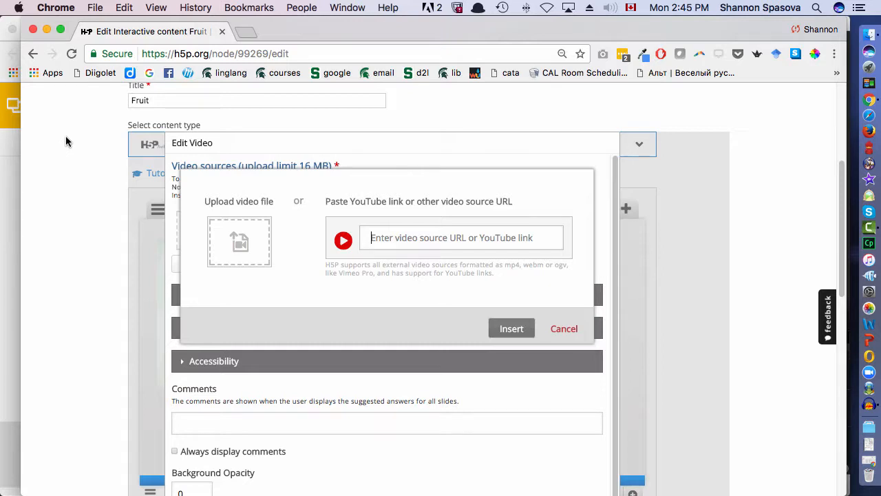
type("https://www.youtube.com/watch?v=oxcUlIzq2ZU")
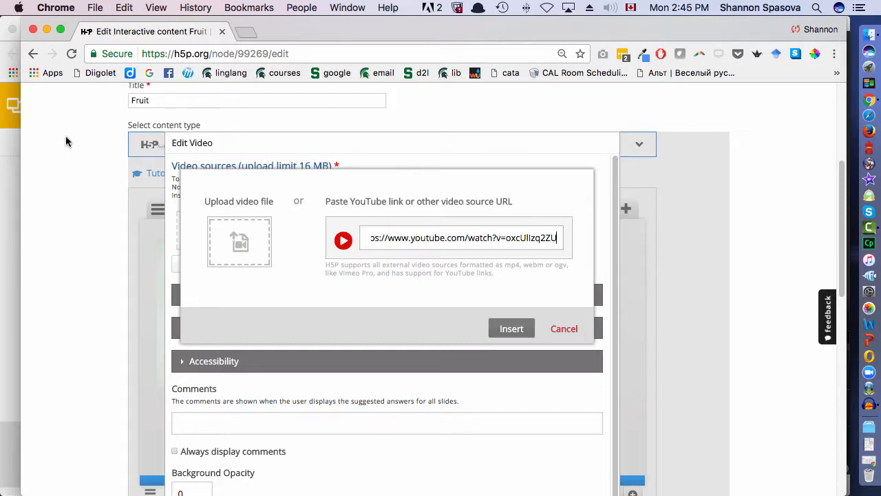
left_click(499, 328)
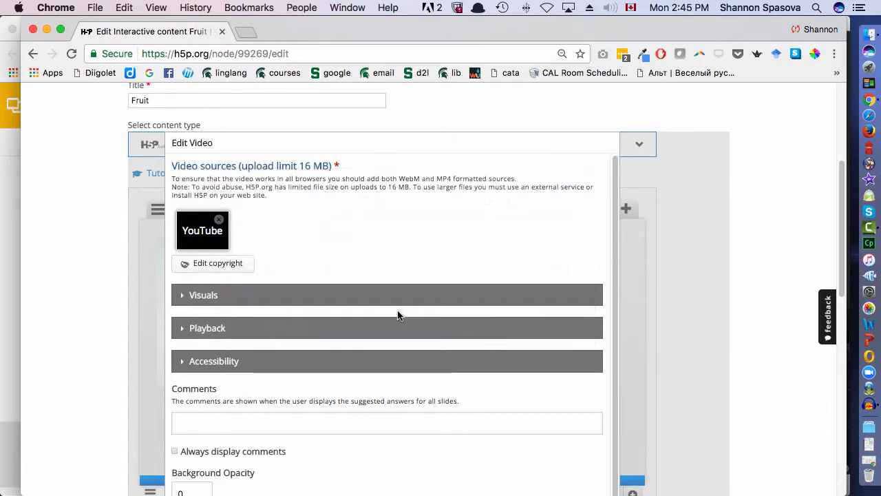
- Review the video's visuals and playback options, leave them at their defaults, and insert the video on the slide
left_click(342, 295)
scroll(365, 296, "down", 4)
left_click(408, 324)
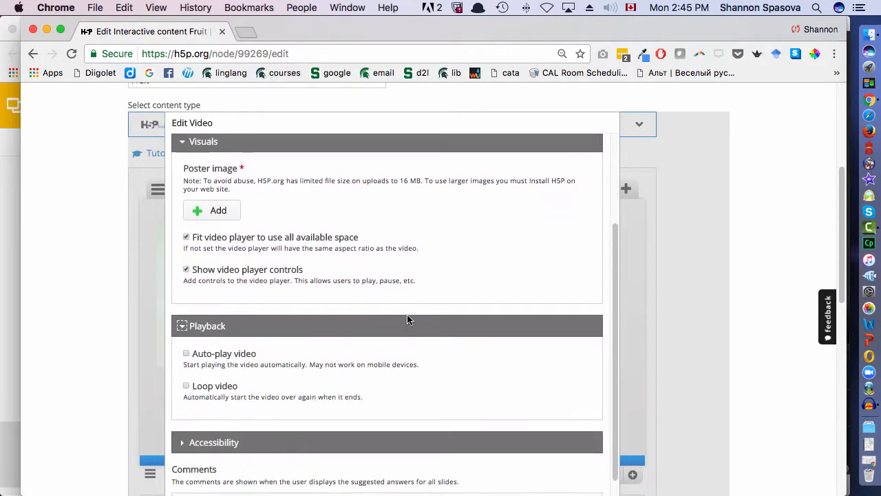
scroll(408, 319, "down", 5)
left_click(590, 355)
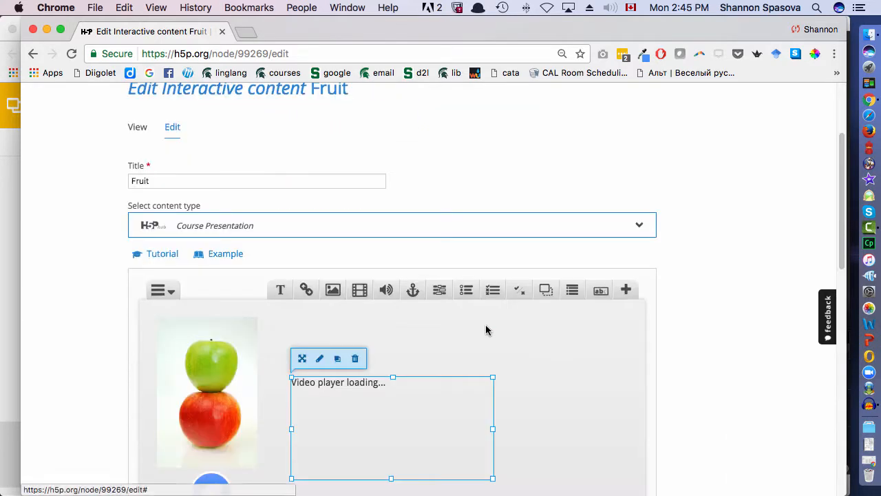
- Enlarge the video and position it beside the apple image on the third slide
scroll(468, 319, "down", 5)
left_click_drag(407, 276, 411, 228)
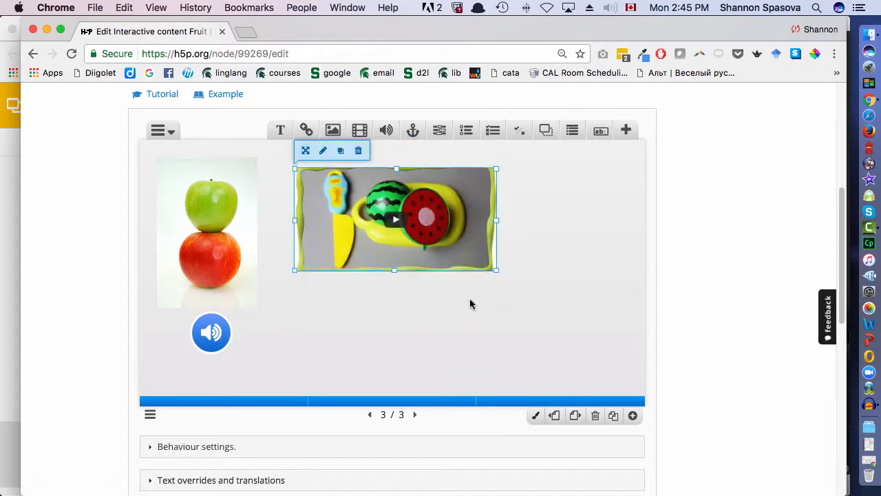
left_click_drag(495, 269, 555, 348)
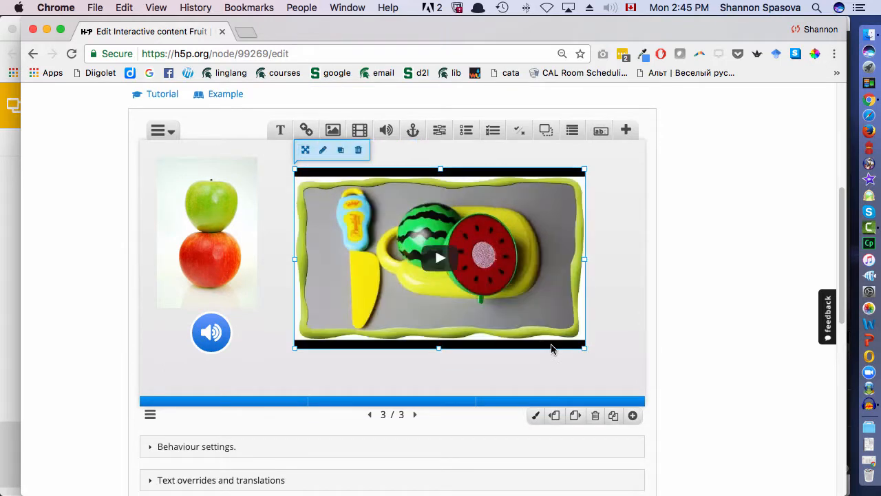
left_click_drag(487, 328, 510, 324)
left_click(404, 386)
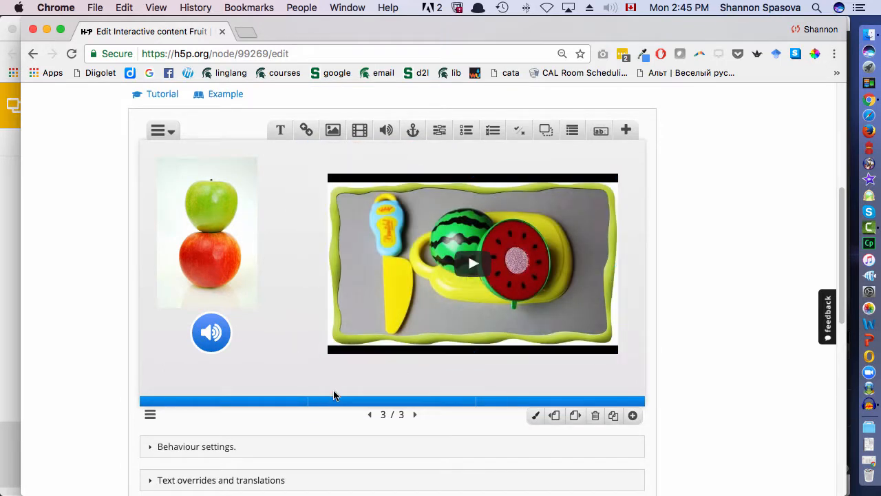
- Save the edited Fruit presentation with its apple and video slide
scroll(233, 410, "down", 5)
scroll(233, 410, "down", 1)
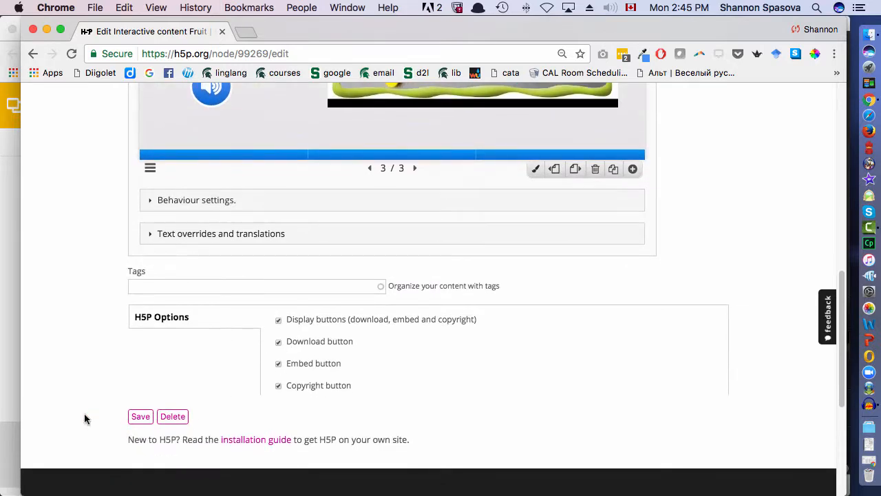
left_click(137, 418)
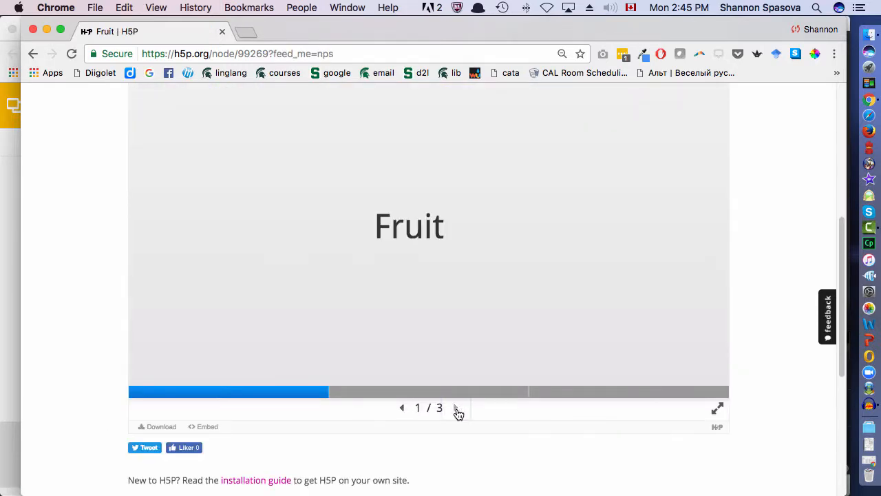
- Go to the third slide in the saved presentation, play the embedded video briefly and pause it
left_click(457, 410)
left_click(456, 408)
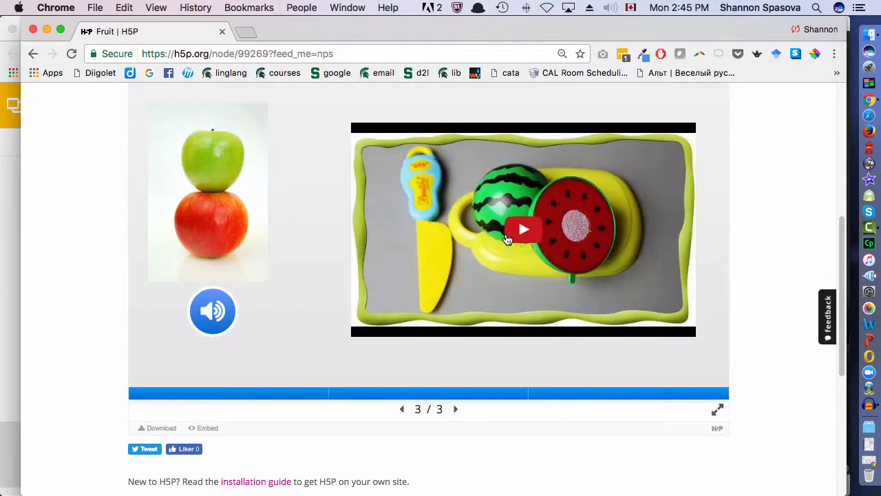
left_click(555, 231)
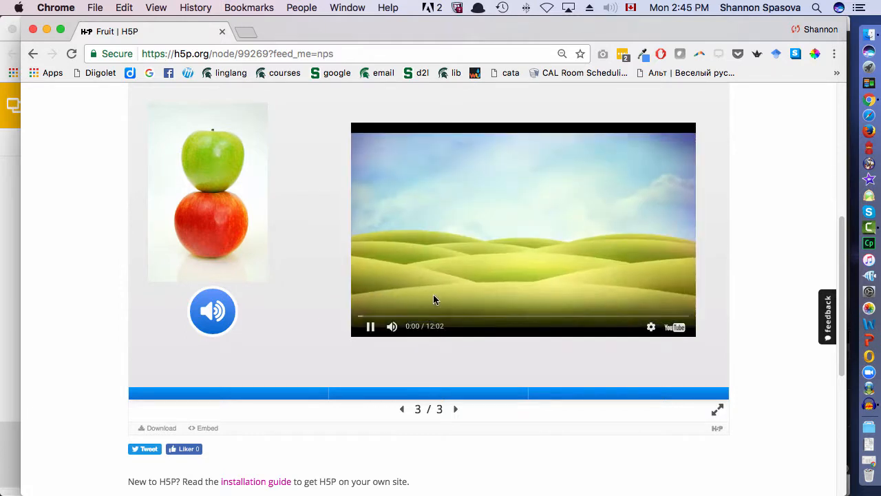
left_click(372, 328)
scroll(341, 264, "up", 1)
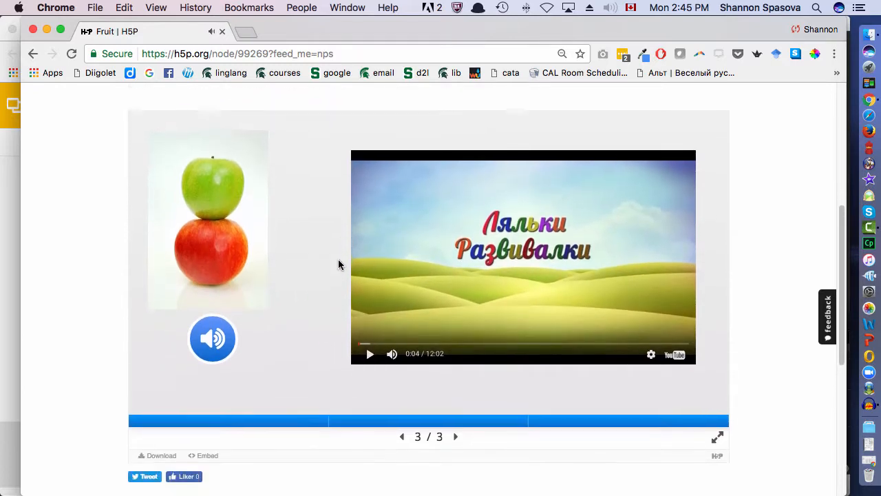
scroll(336, 260, "up", 5)
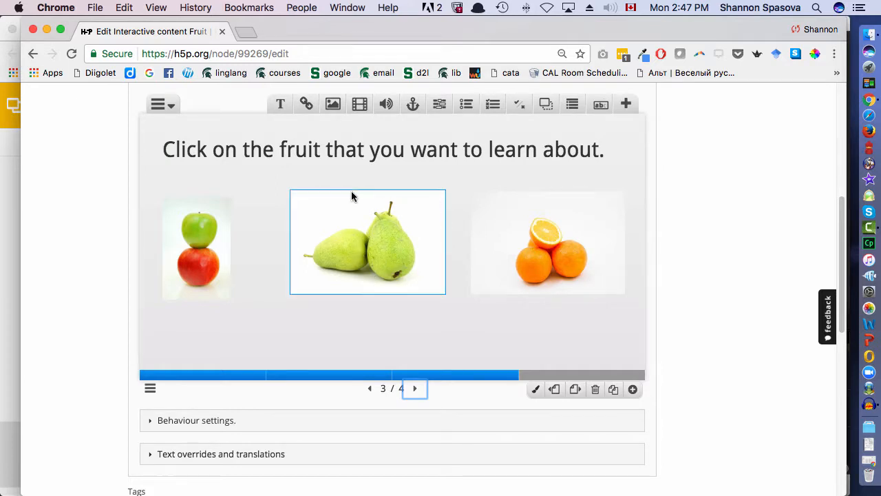
- Add a Go To Slide link on the fruit-selection slide, with slide 2 as its target
left_click(413, 104)
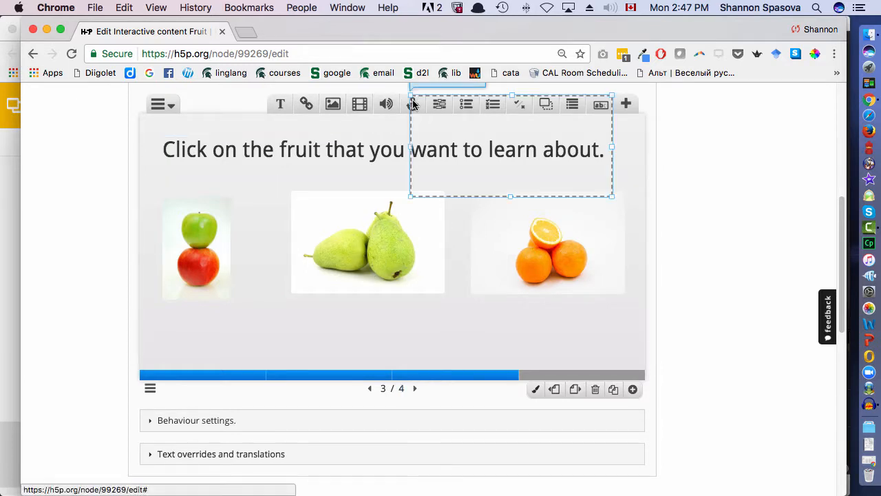
scroll(265, 200, "up", 2)
left_click(204, 180)
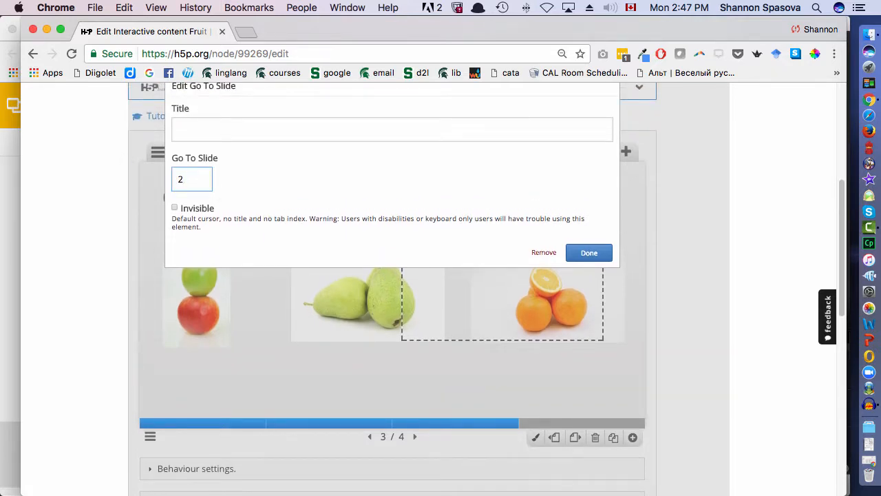
scroll(233, 171, "up", 3)
scroll(232, 171, "down", 4)
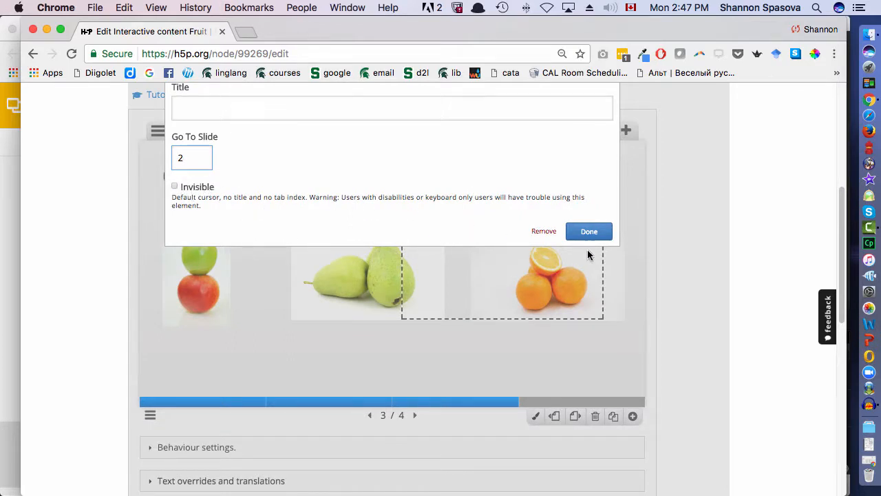
left_click(600, 232)
- Move the link area over the pear image and resize its sides to match the image's width
left_click_drag(472, 278, 352, 277)
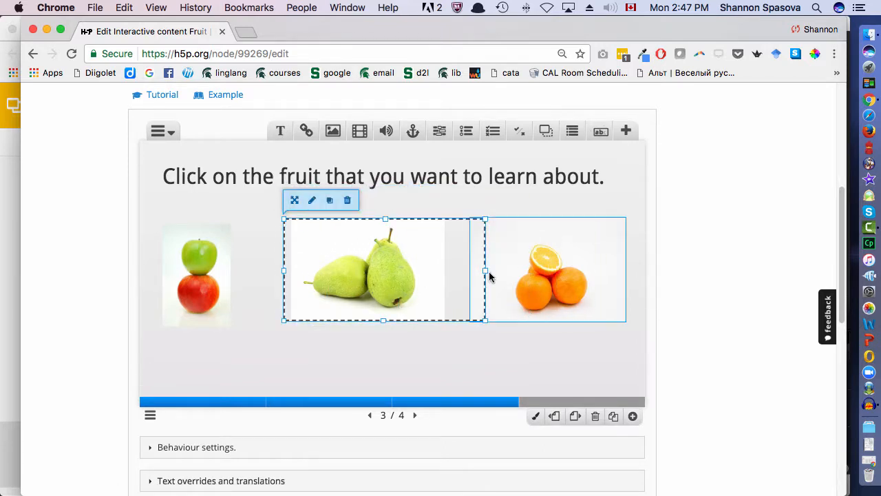
left_click_drag(485, 273, 447, 271)
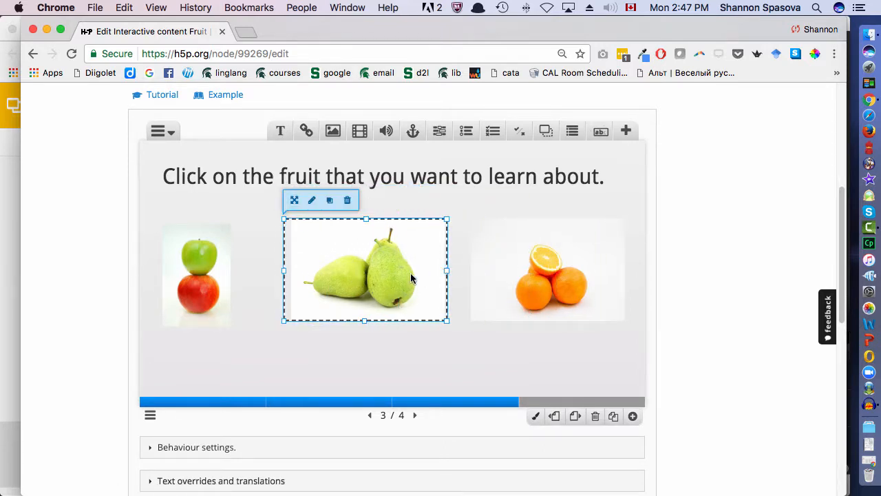
left_click_drag(284, 271, 289, 272)
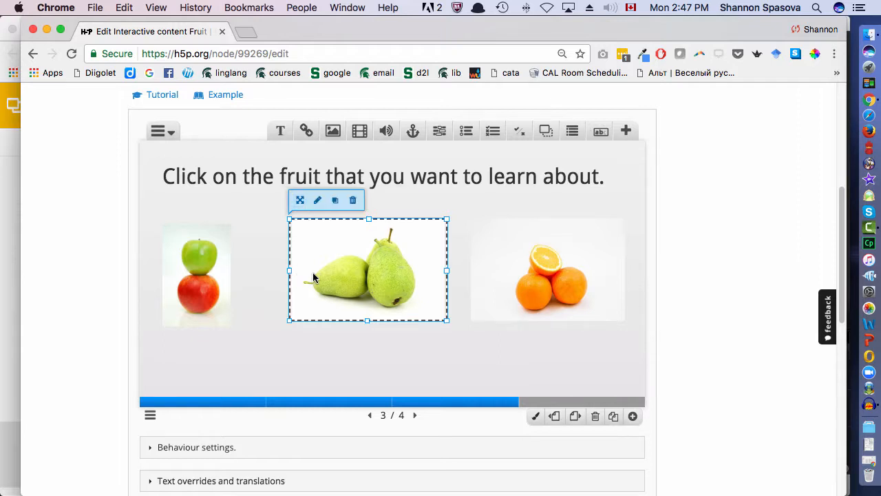
- Save the Fruit presentation with its new pear link
scroll(356, 276, "down", 4)
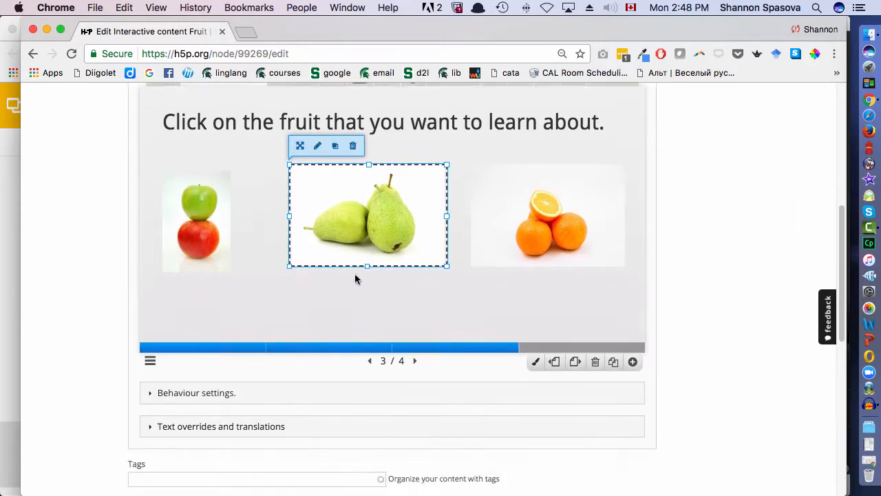
scroll(299, 295, "down", 8)
left_click(137, 311)
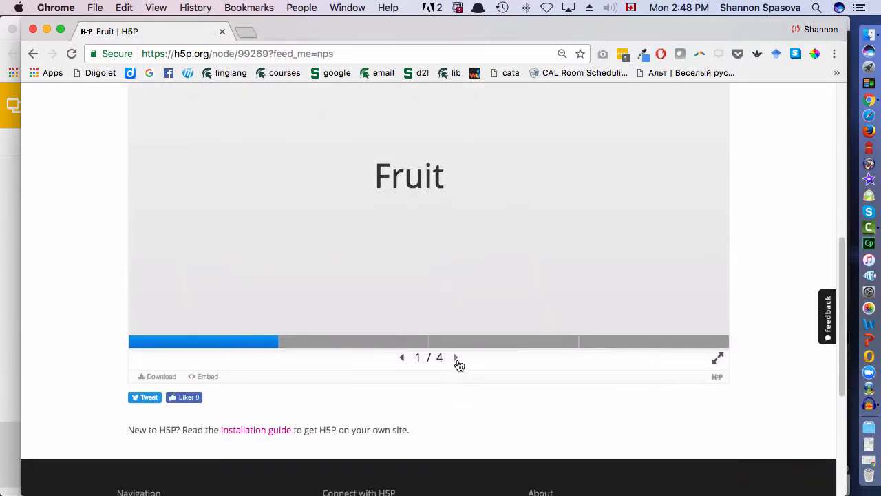
- Go to the third slide of the saved presentation and test the pear image's link
left_click(455, 356)
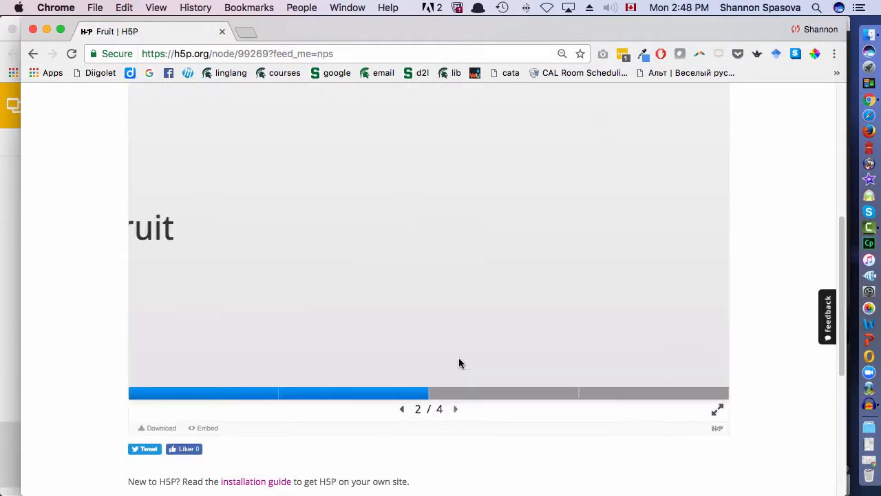
left_click(455, 409)
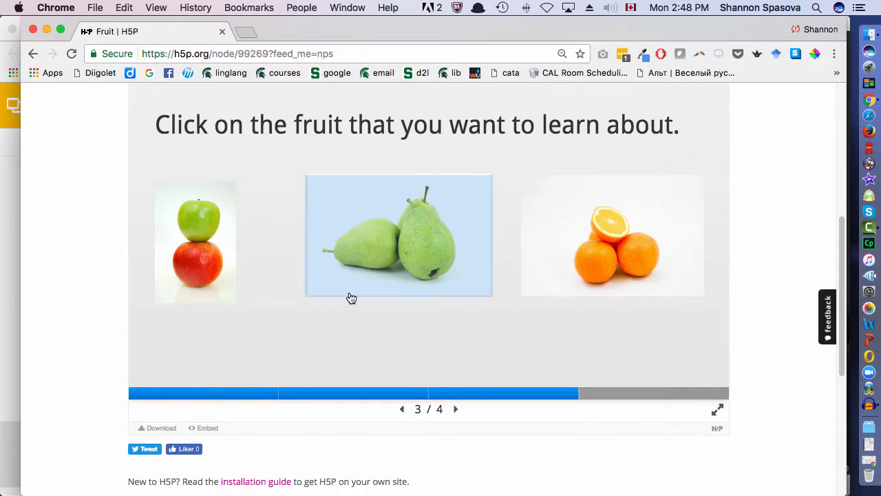
left_click(398, 255)
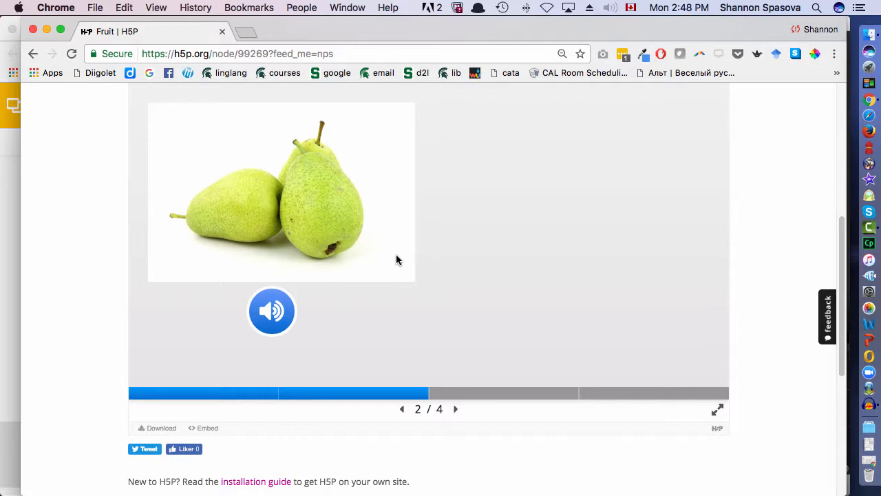
- Reopen the presentation for editing and add a True/False question on a new fifth slide, with the oranges image and alternative text "orange"
scroll(396, 260, "up", 3)
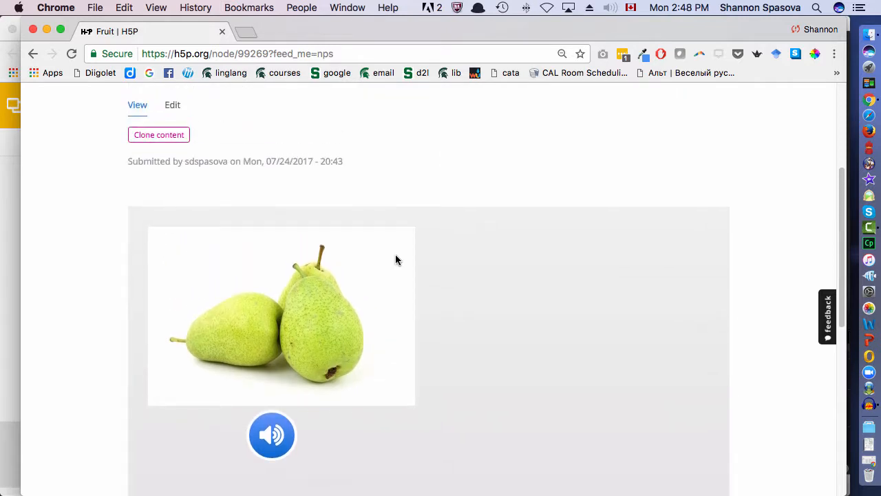
left_click(173, 105)
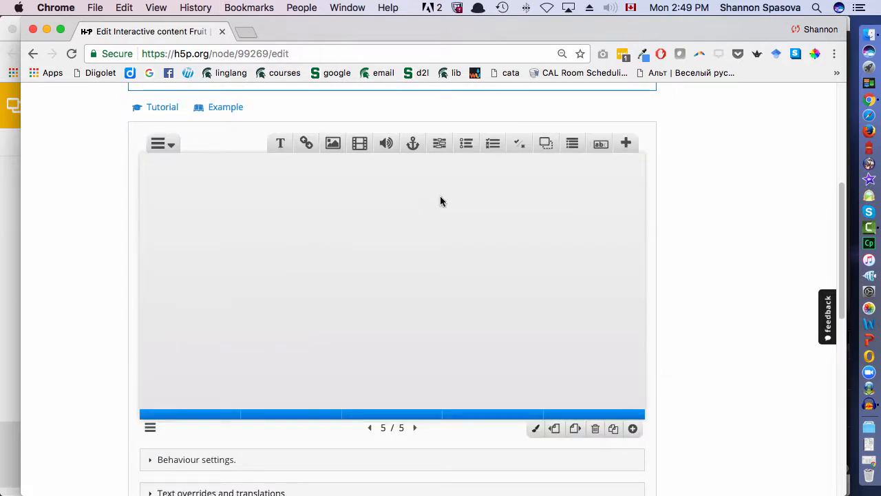
left_click(518, 147)
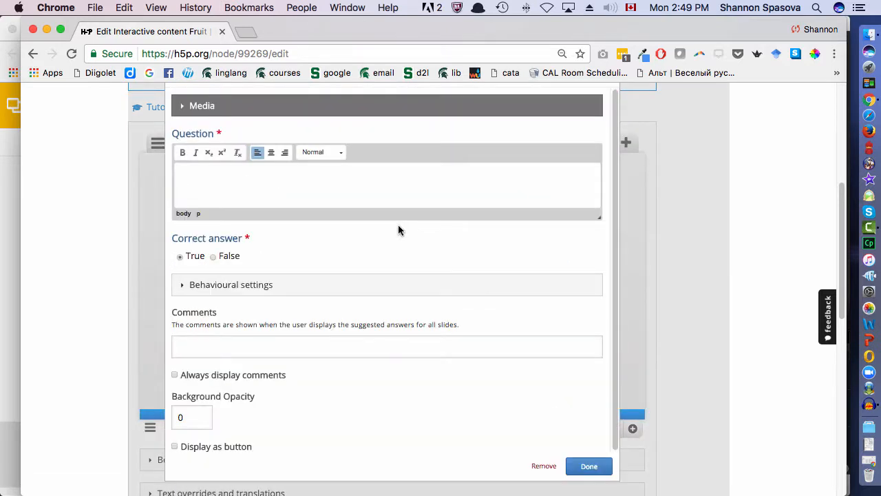
left_click(340, 106)
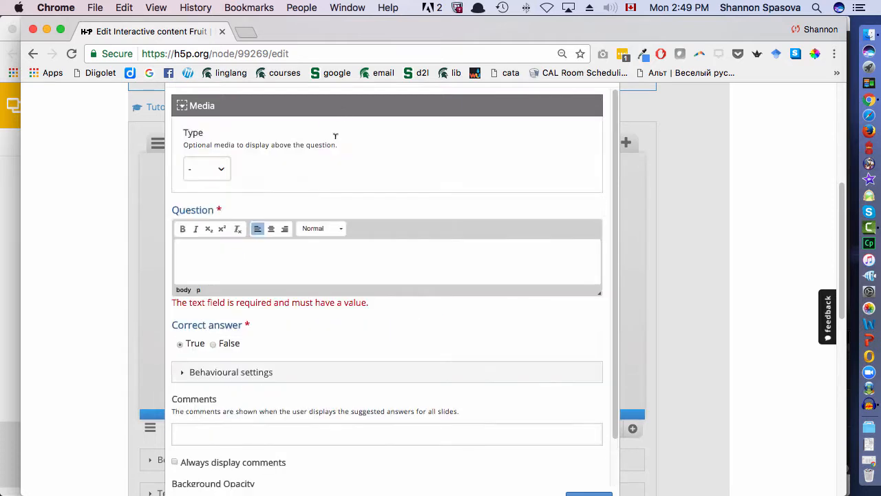
left_click(225, 170)
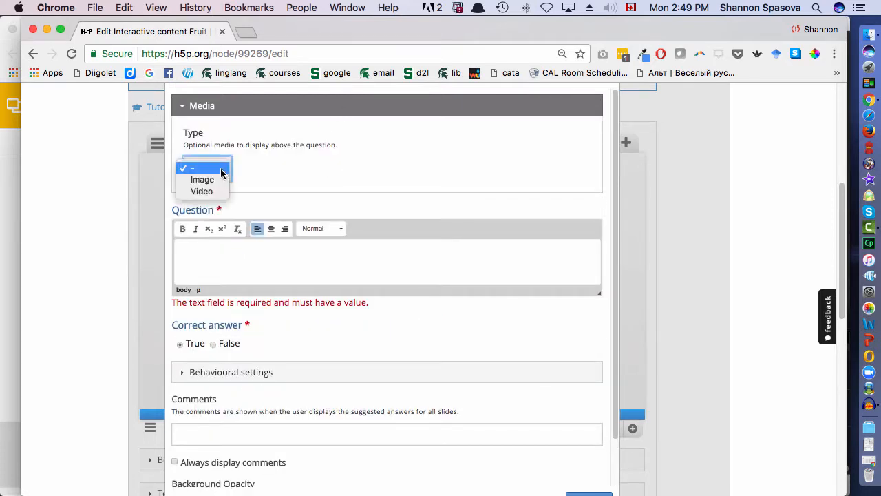
left_click(220, 181)
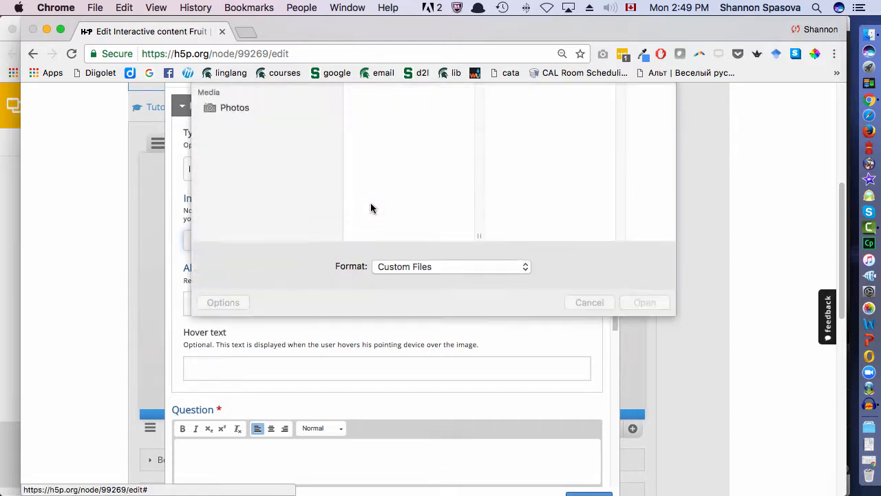
left_click(407, 170)
left_click(644, 329)
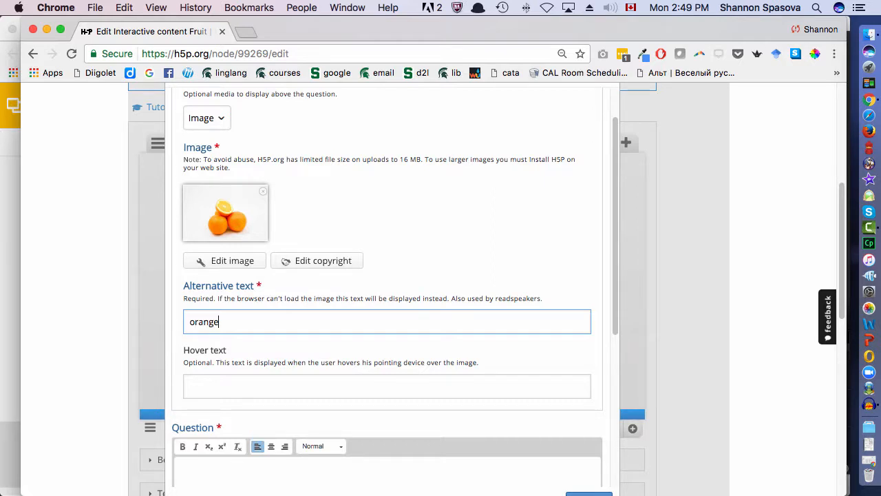
- Enter "Это яблоко." as the question text with False as the correct answer, and insert the question on the slide
scroll(290, 238, "down", 5)
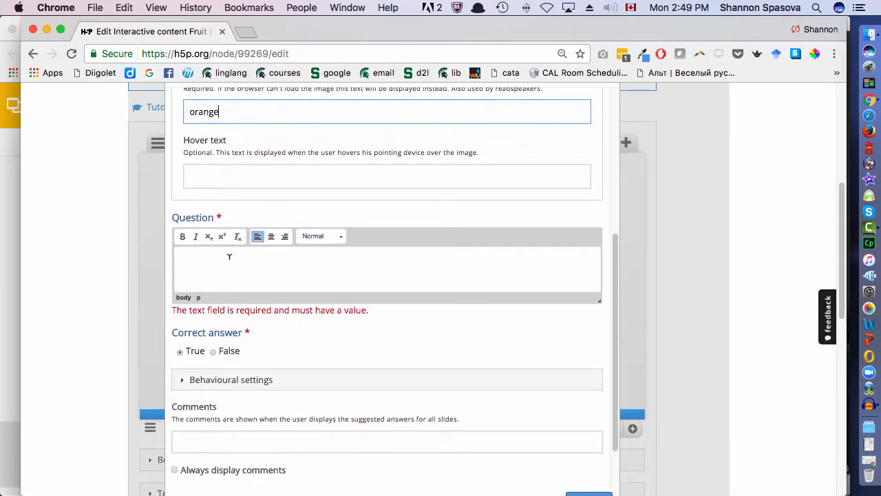
left_click(227, 256)
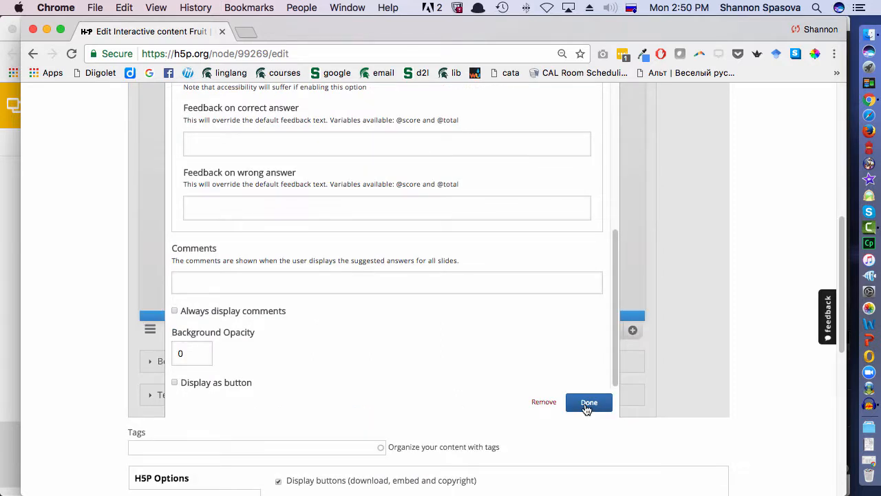
left_click(588, 405)
- Move the True/False question up and enlarge it until all its content fits on the slide, and save the presentation
scroll(478, 375, "down", 3)
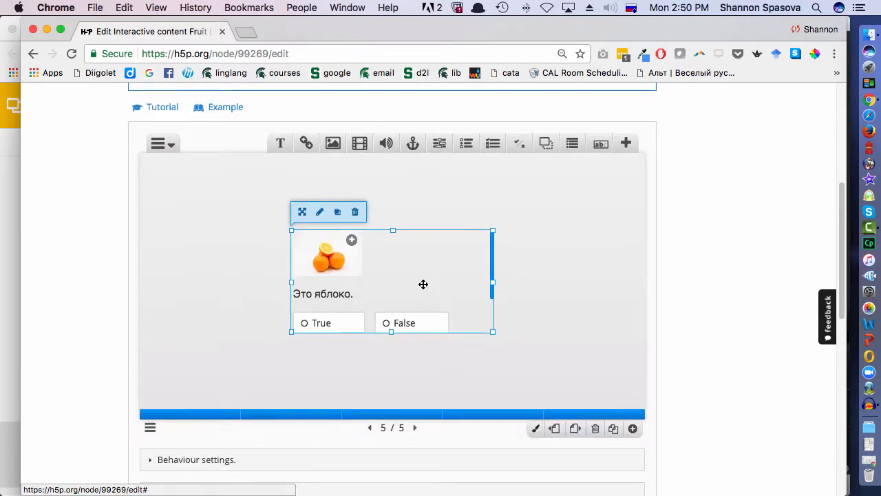
left_click_drag(424, 285, 349, 244)
left_click_drag(412, 289, 635, 401)
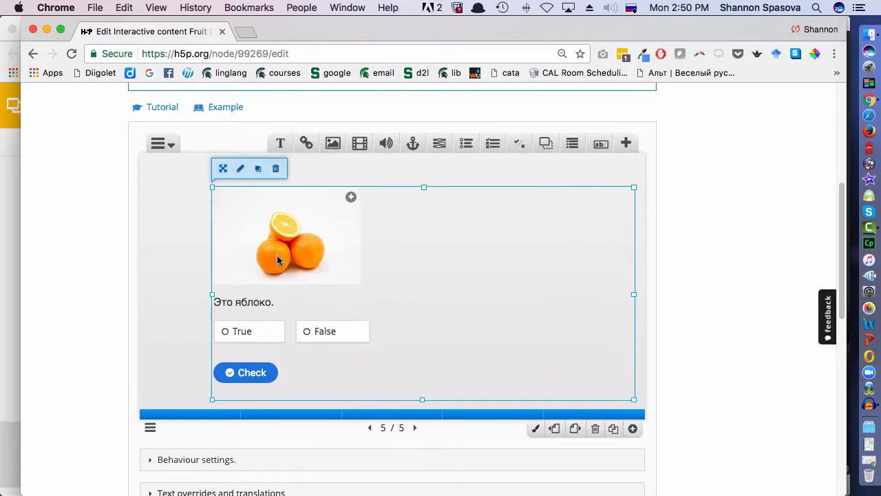
scroll(151, 407, "down", 5)
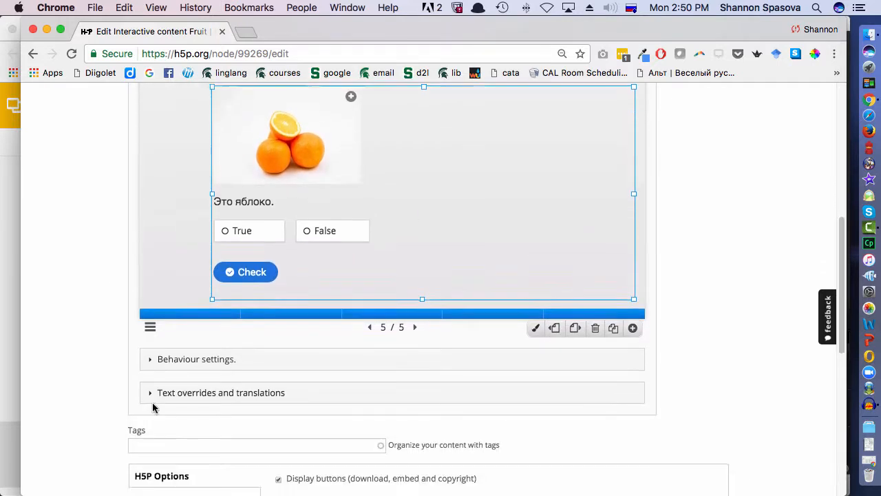
left_click(140, 454)
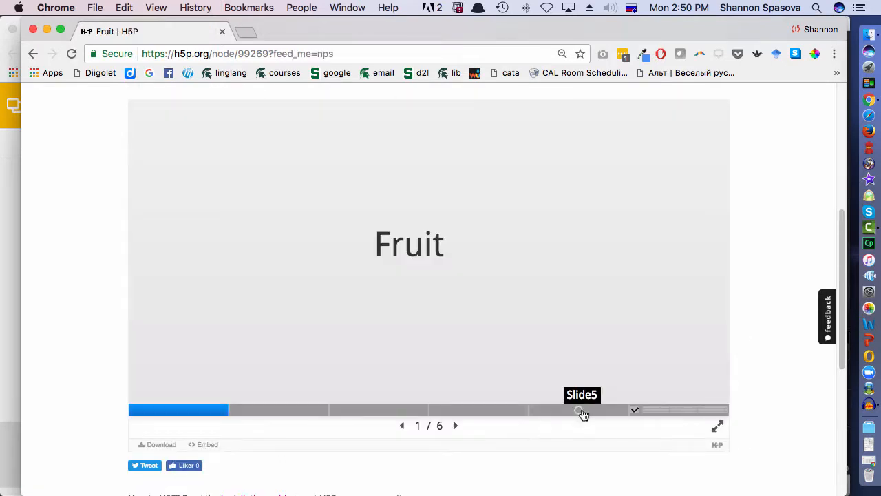
- Go to the fifth slide of the saved presentation and expand the oranges image, then shrink it again
left_click(580, 413)
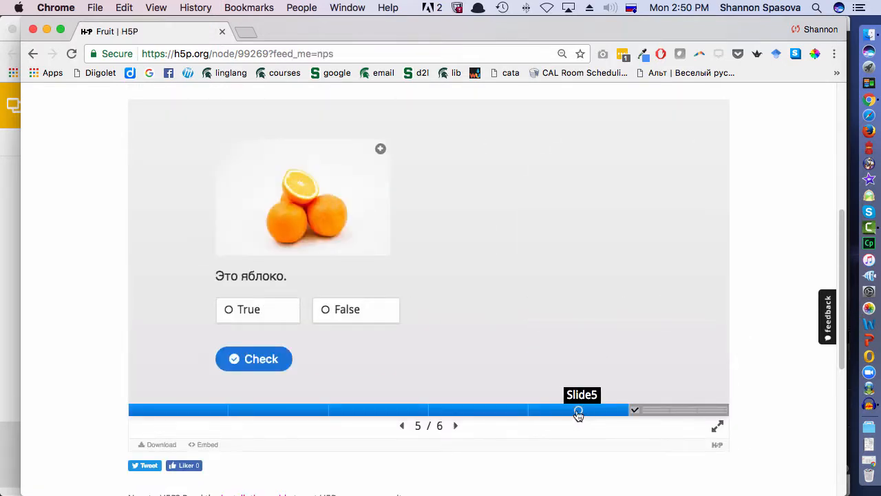
left_click(381, 149)
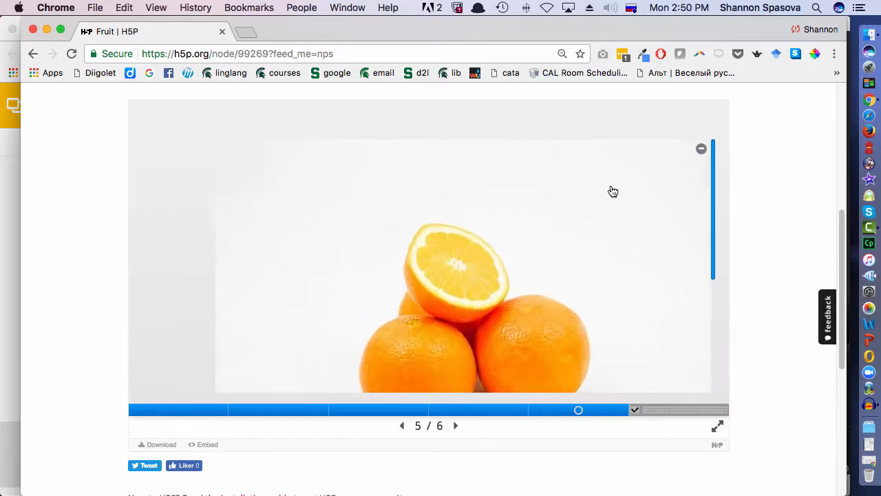
left_click(701, 149)
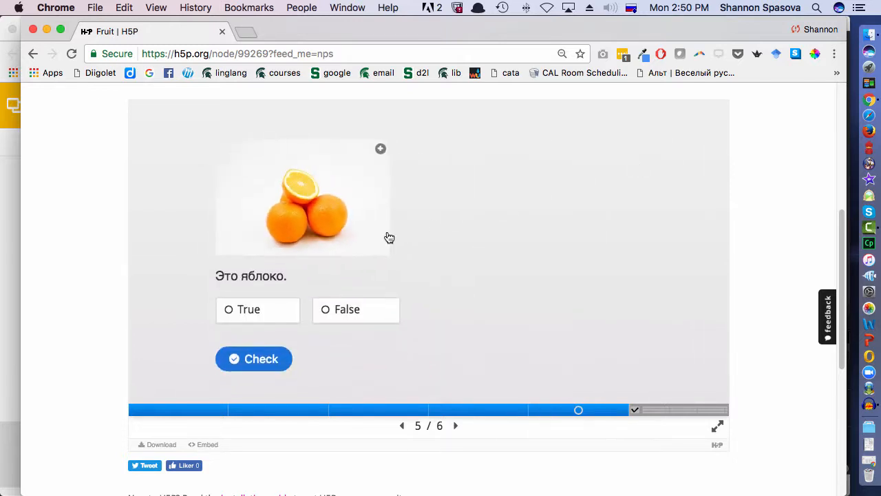
- Test the question by checking the answer True, retrying, and checking the answer False
left_click(231, 311)
left_click(246, 361)
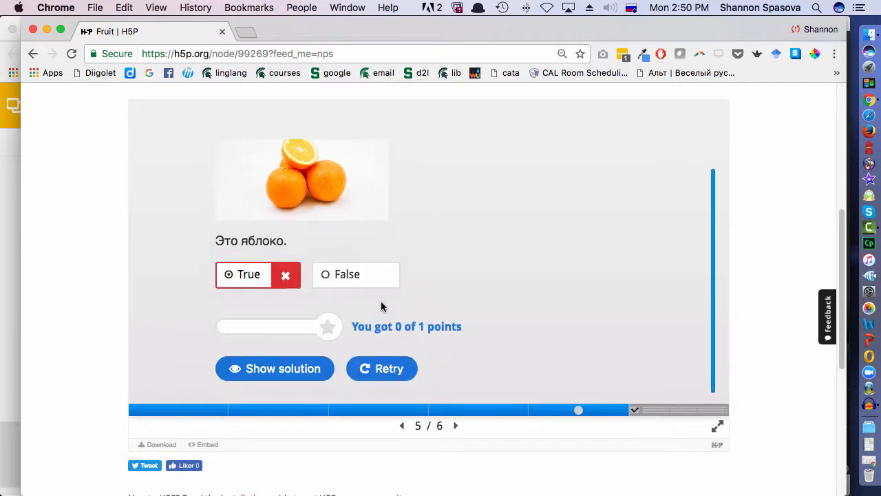
left_click(365, 368)
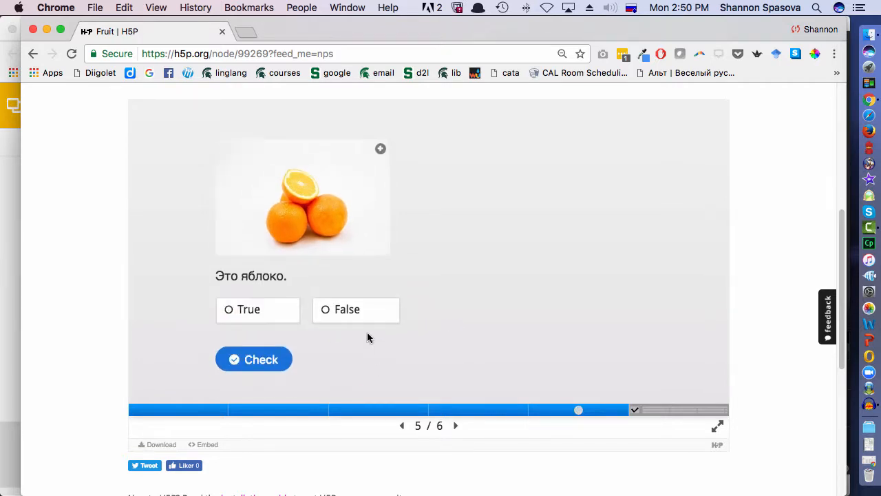
left_click(343, 318)
left_click(260, 360)
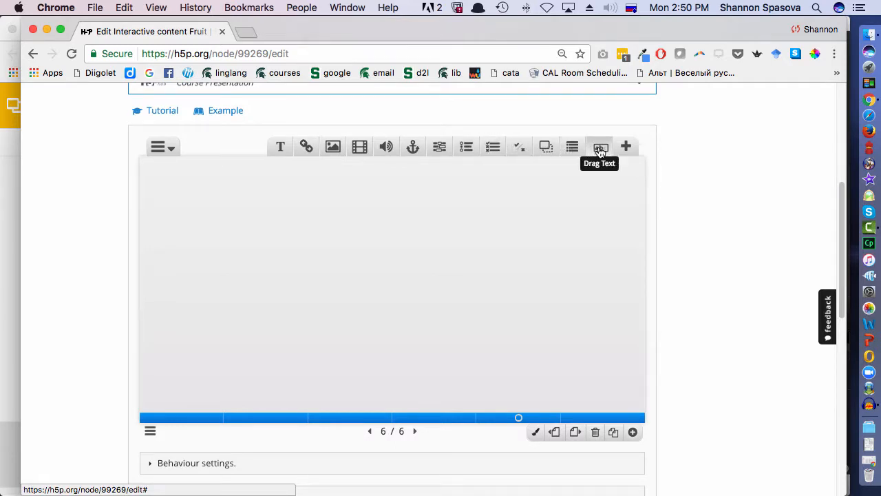
- Open a new Interactive Video element on the empty sixth slide and review its video upload and settings options
left_click(626, 146)
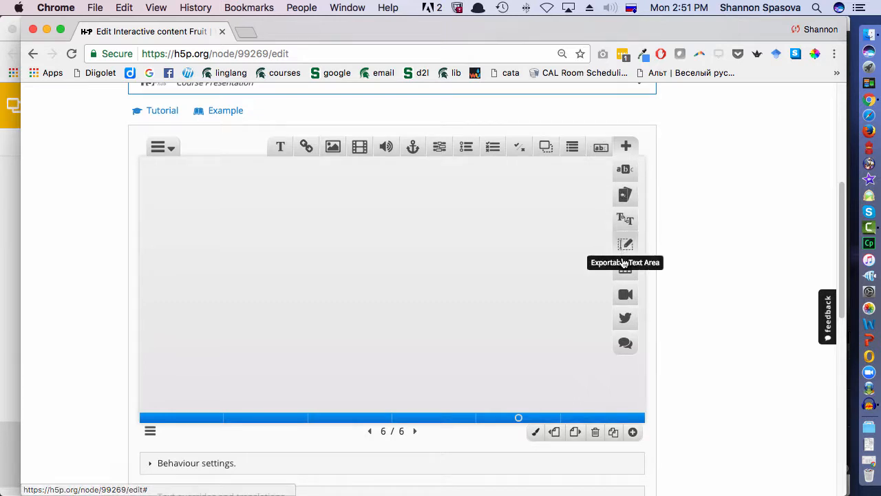
left_click(624, 297)
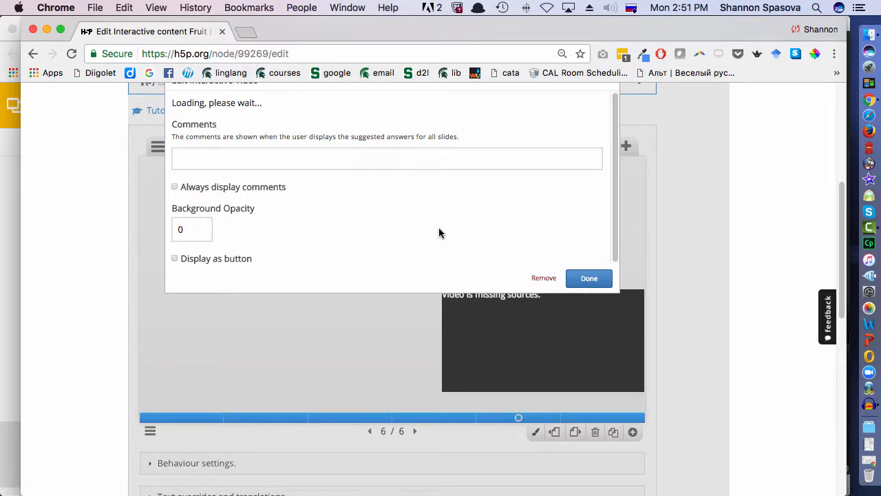
scroll(356, 225, "down", 3)
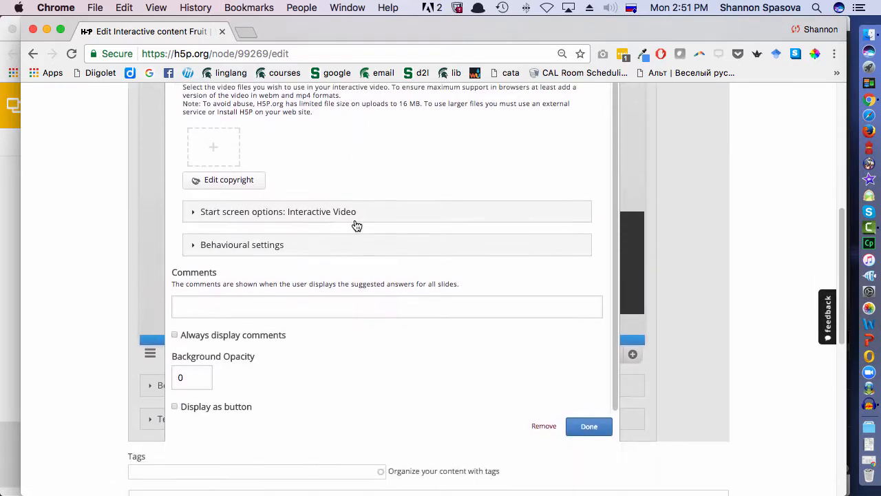
scroll(354, 224, "up", 2)
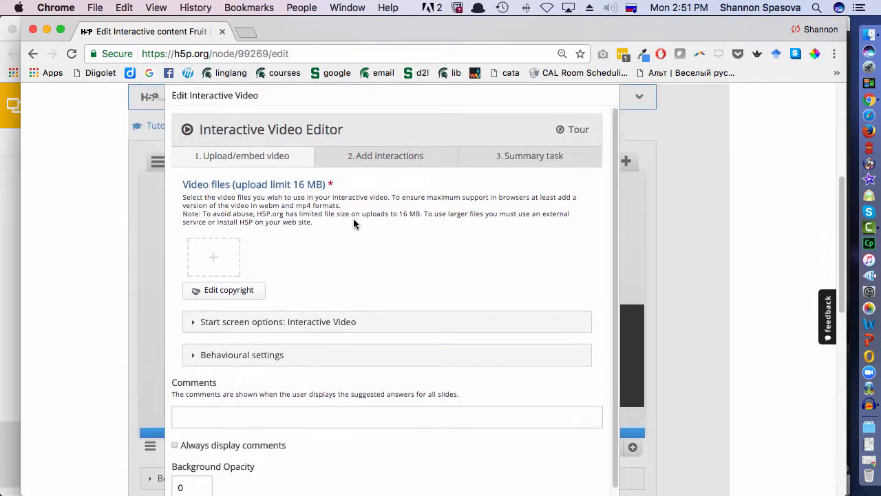
scroll(354, 223, "down", 1)
scroll(354, 223, "up", 1)
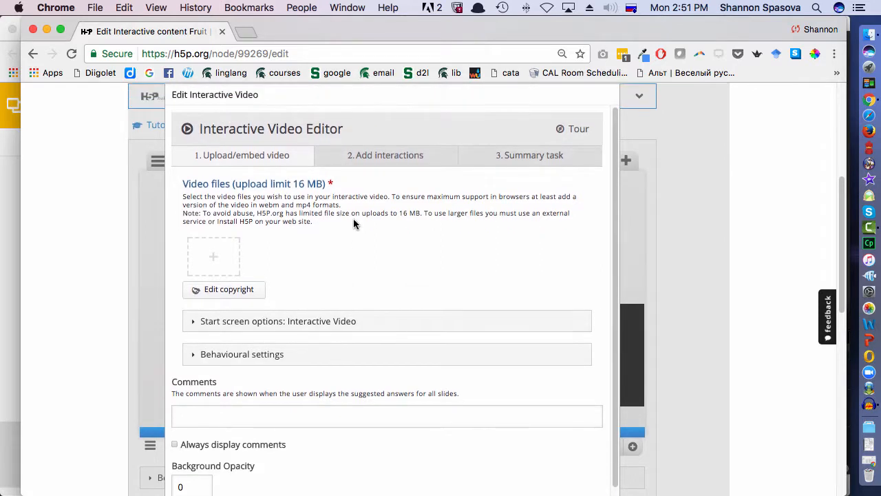
- Remove the unfinished Interactive Video element from the sixth slide
scroll(354, 223, "down", 3)
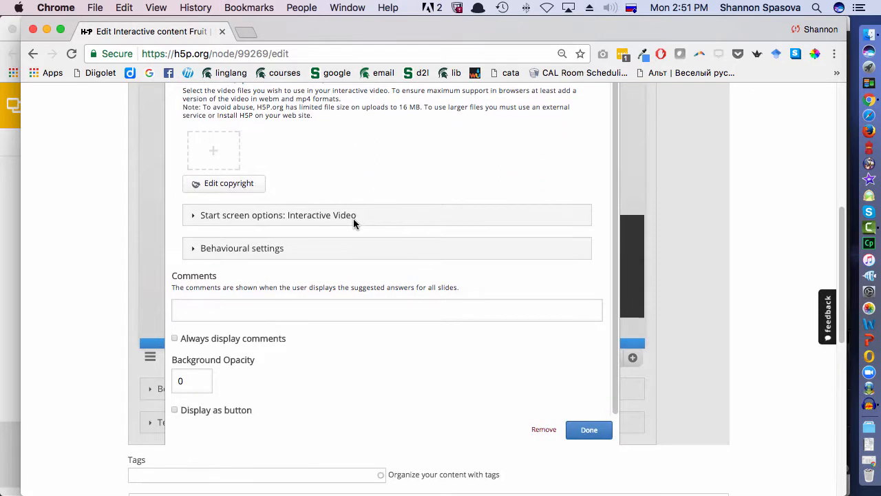
left_click(545, 430)
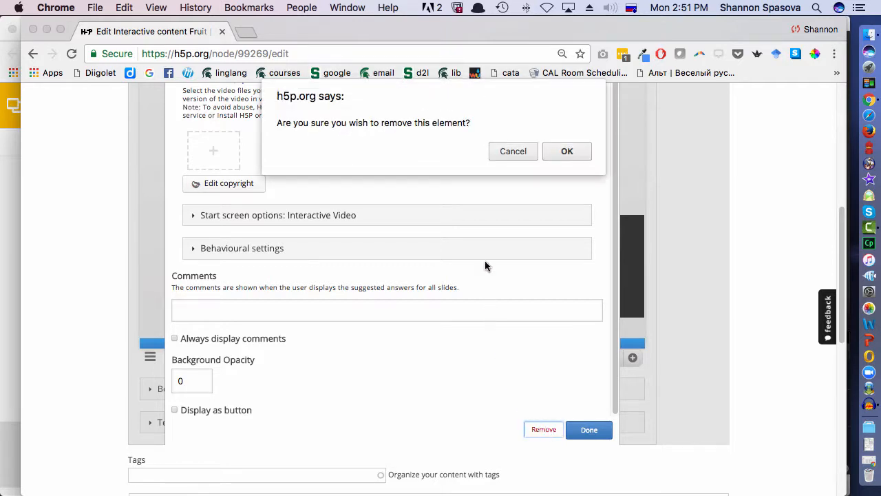
left_click(568, 153)
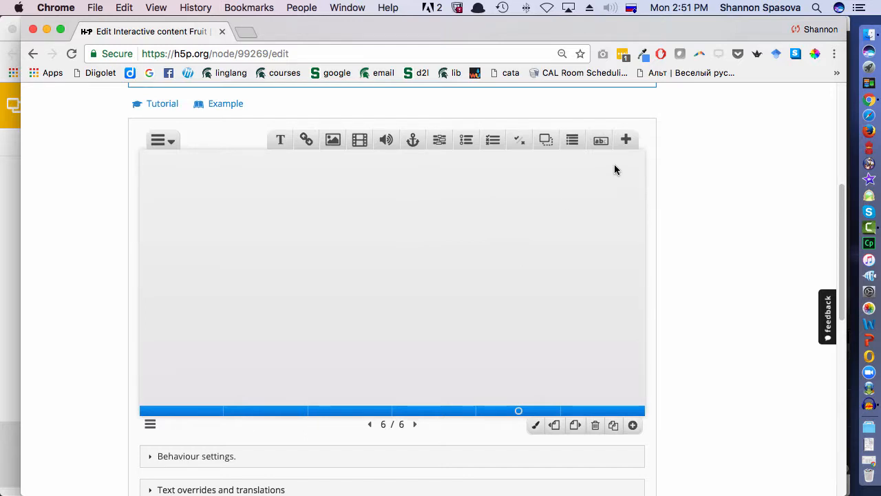
- Add an Exportable Text Area to the sixth slide with the label "Какой у вас любимый фрукт?"
left_click(626, 142)
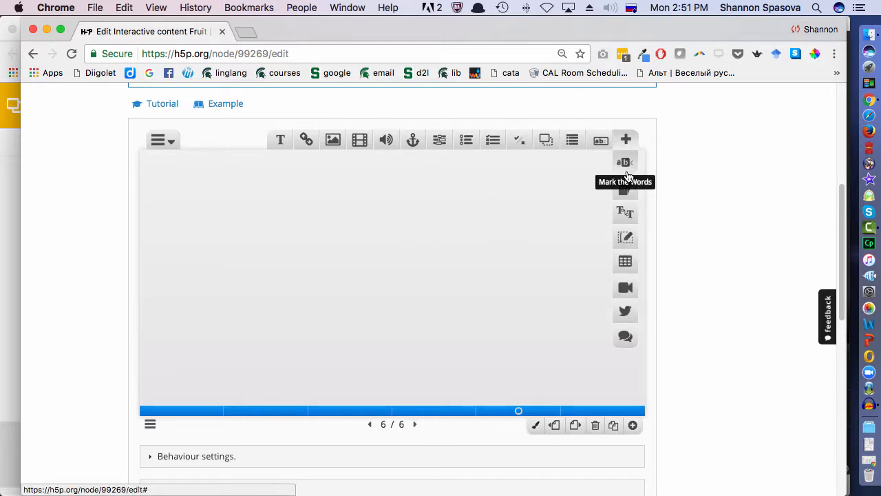
left_click(626, 241)
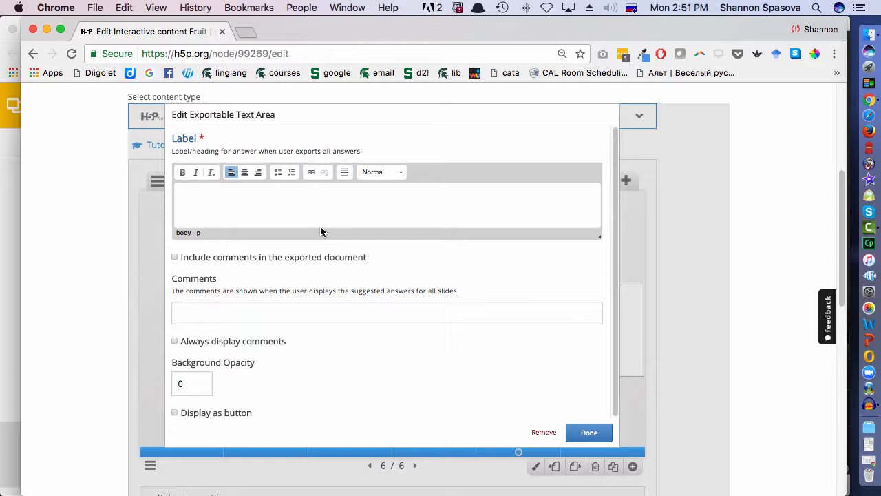
type("Какой у вас любимый фрукт?")
scroll(437, 228, "down", 2)
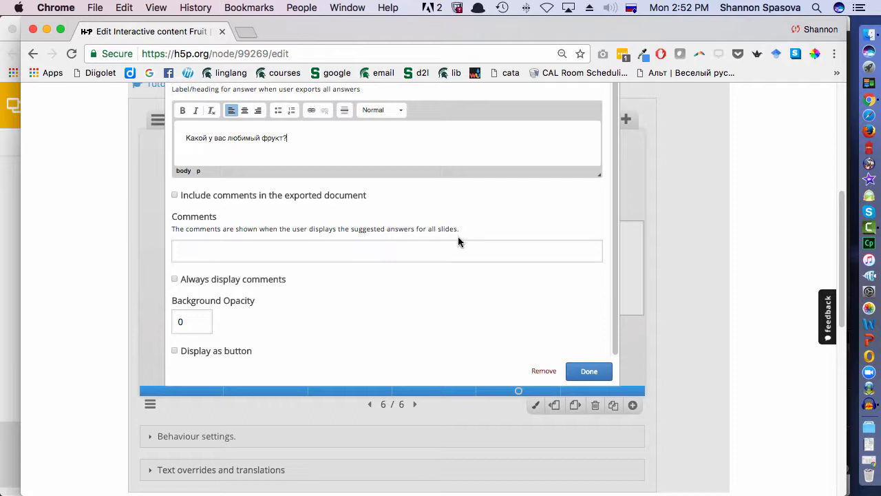
left_click(585, 371)
- Move the text area to about position 100, 50 and enlarge it to about 698 × 348
left_click_drag(549, 266, 303, 211)
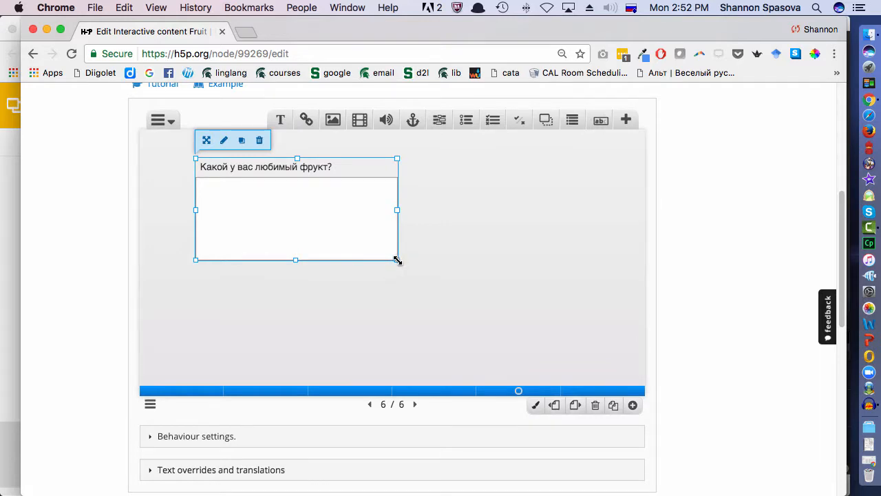
left_click_drag(397, 259, 576, 348)
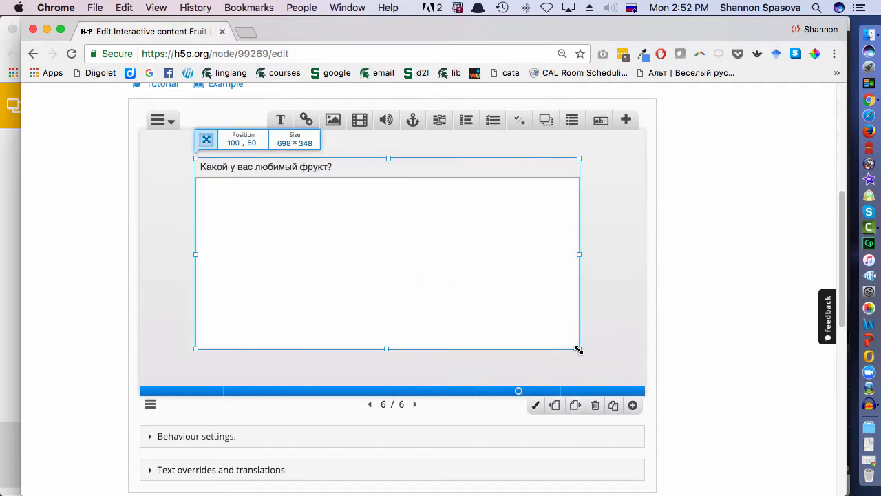
left_click(630, 310)
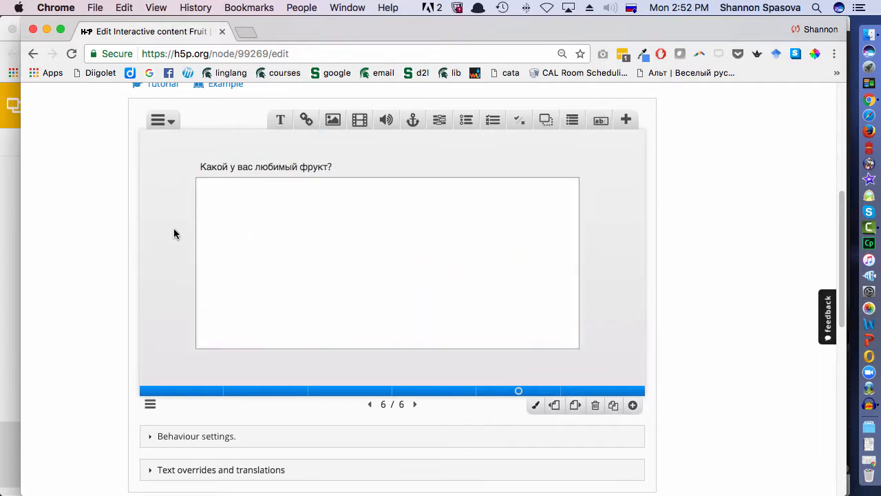
- Save the presentation with the new text area slide
scroll(220, 245, "down", 4)
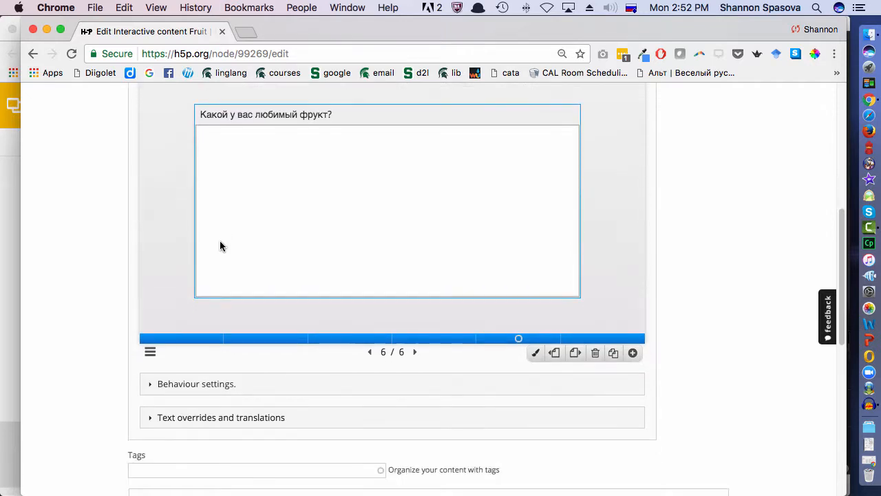
scroll(220, 245, "up", 3)
scroll(219, 242, "up", 1)
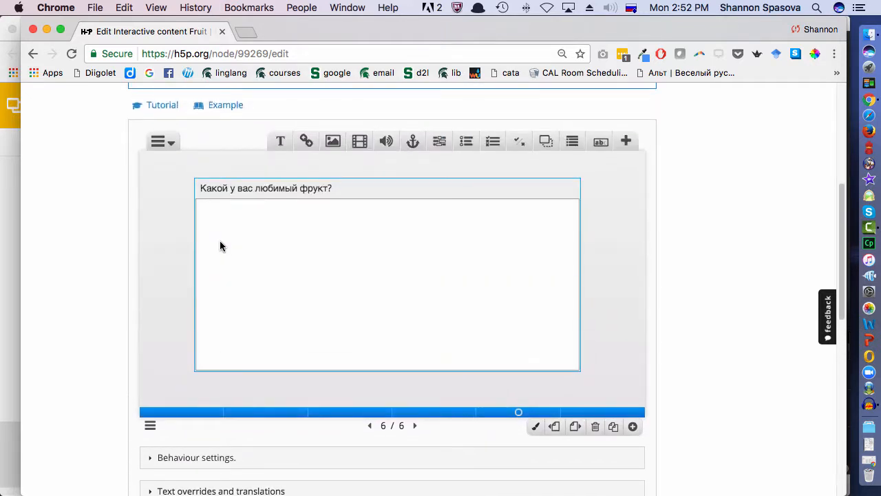
scroll(220, 241, "down", 5)
scroll(220, 243, "down", 2)
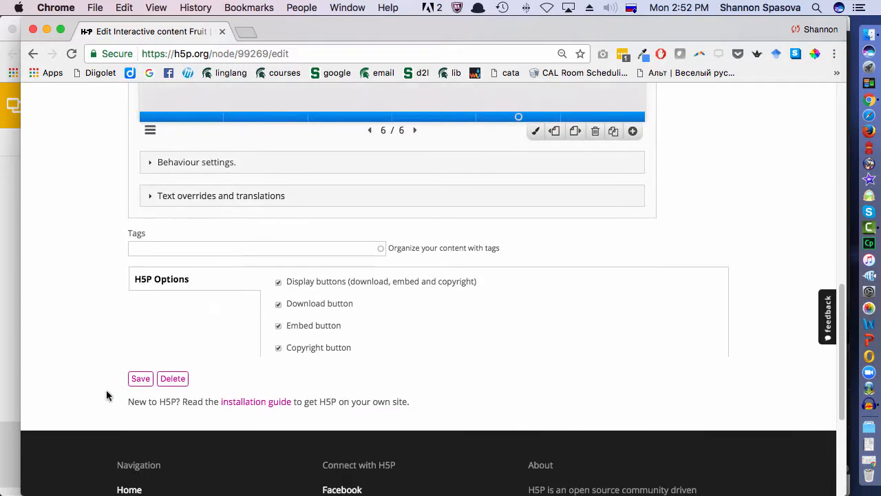
left_click(143, 377)
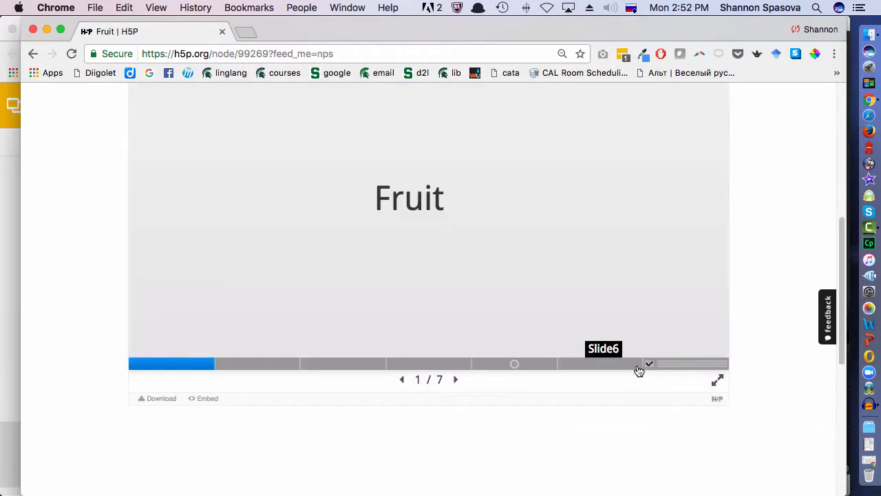
- Enter the sample answer "фдгчйгфй фгйч фт рт4тшрйчйк" on the sixth slide and export the text from the summary slide
left_click(630, 368)
left_click(332, 182)
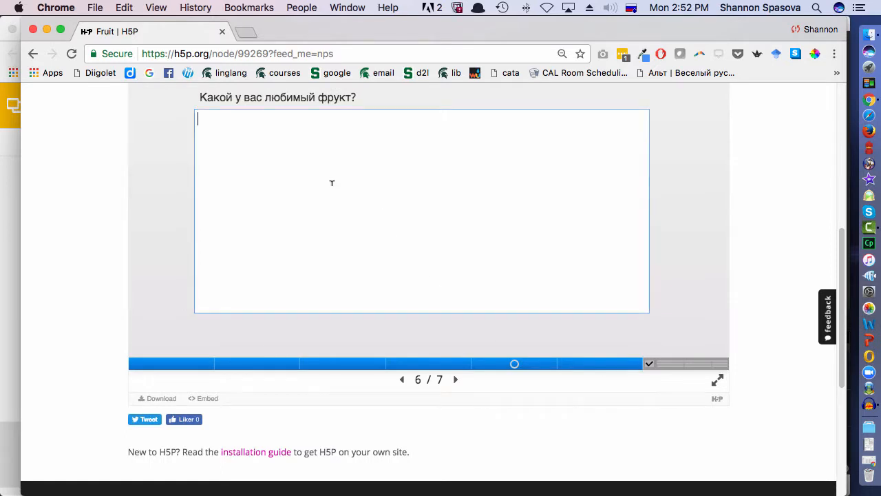
scroll(332, 182, "up", 1)
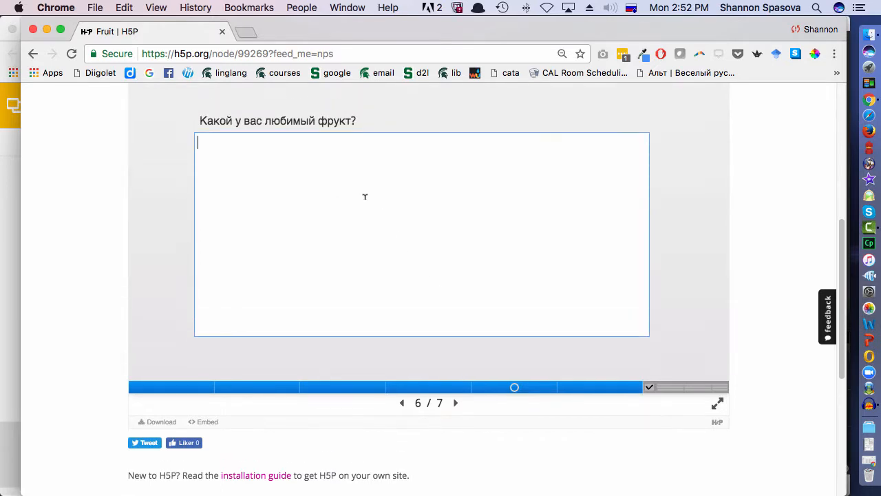
type("фдгчйгф")
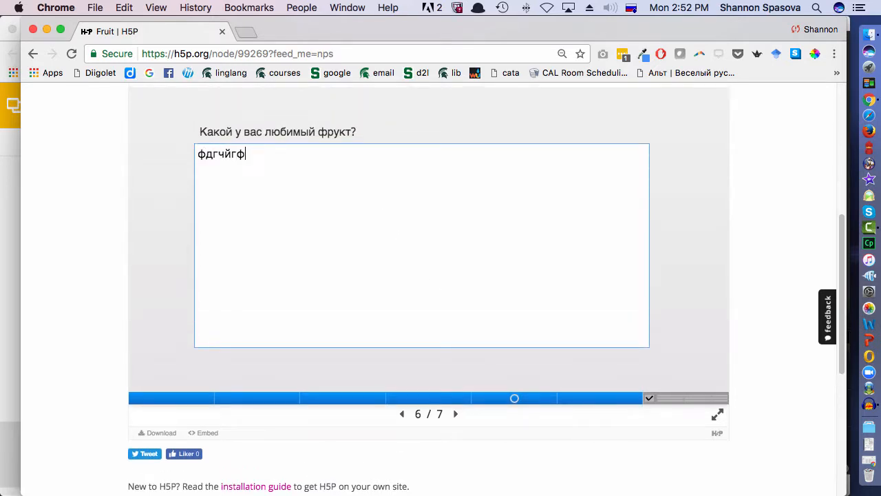
type("й фгйч фт рт4тшрйчйк")
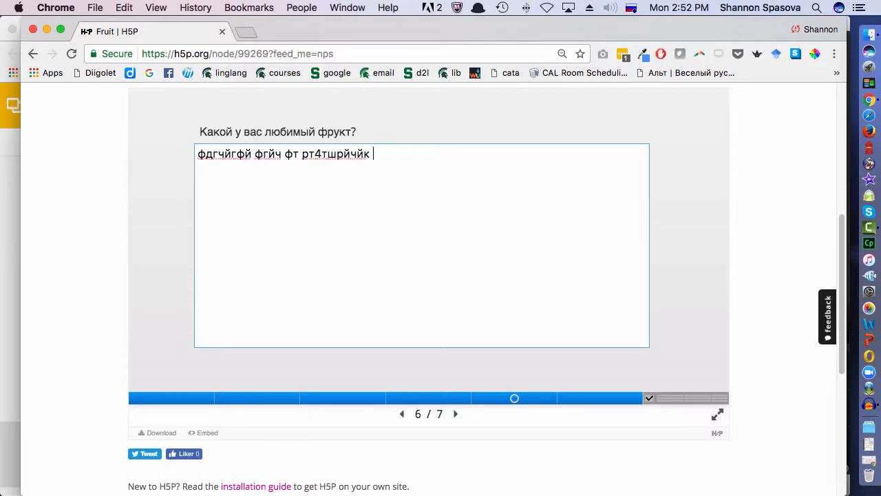
left_click(456, 416)
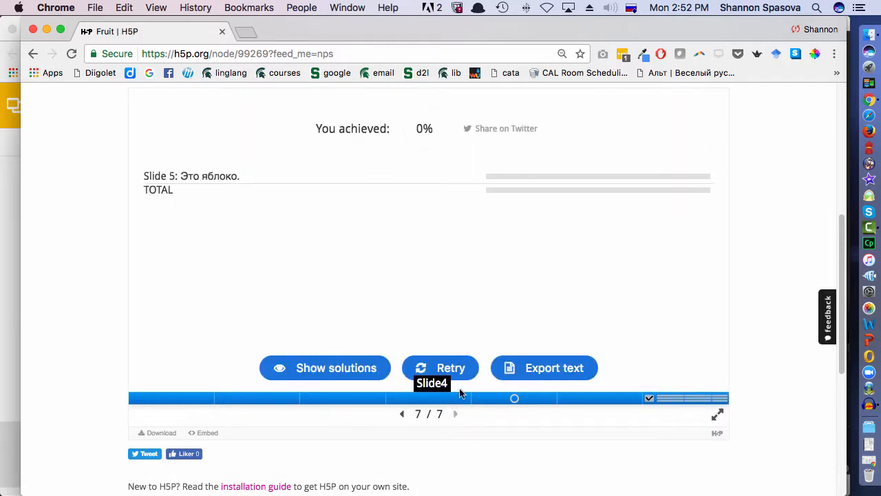
left_click(539, 368)
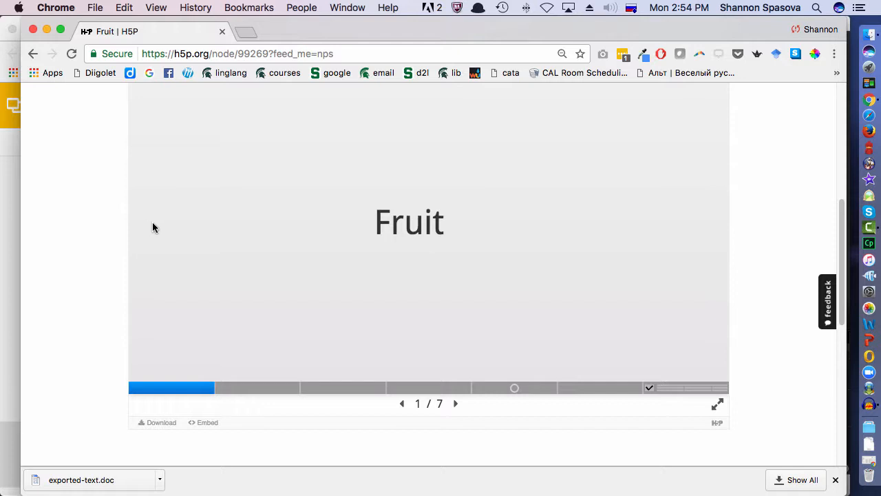
- Open the embed code and size options of the Fruit presentation
scroll(166, 285, "down", 2)
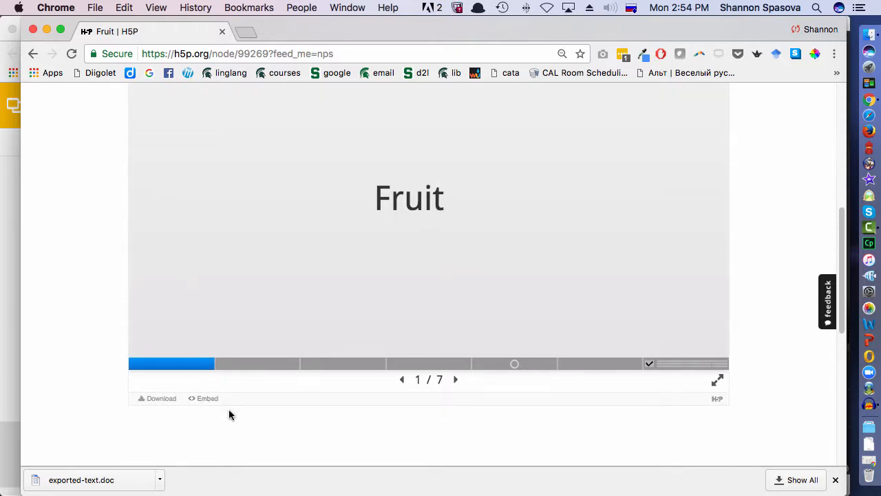
left_click(204, 399)
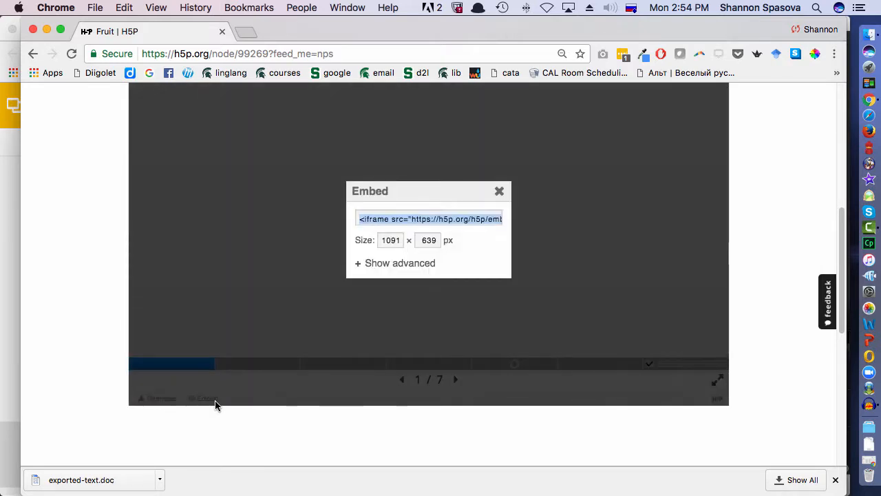